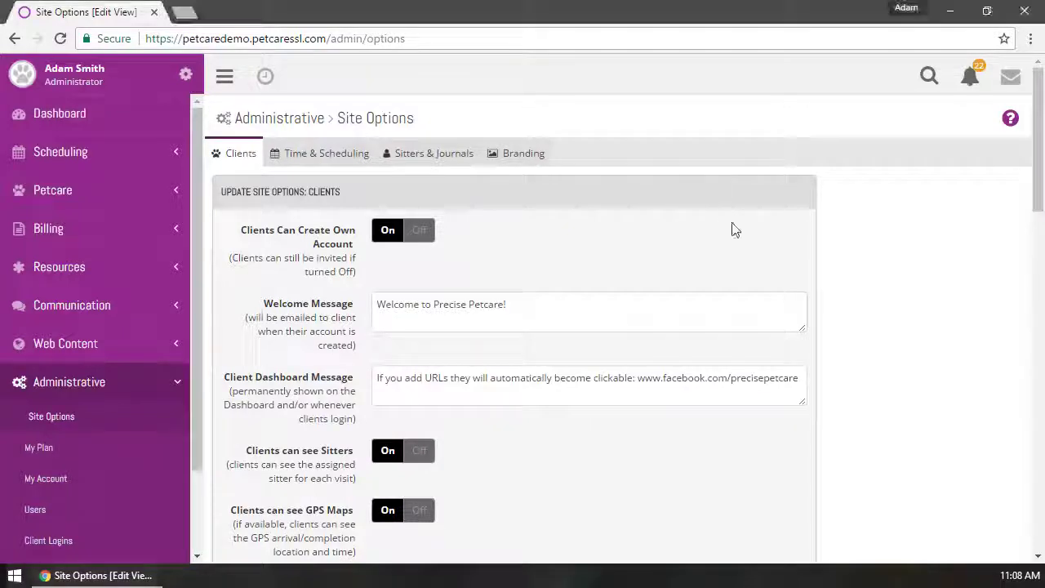
- Review the Clients fields in Site Options, then go to Petcare > Client Profiles
scroll(881, 326, down, 6)
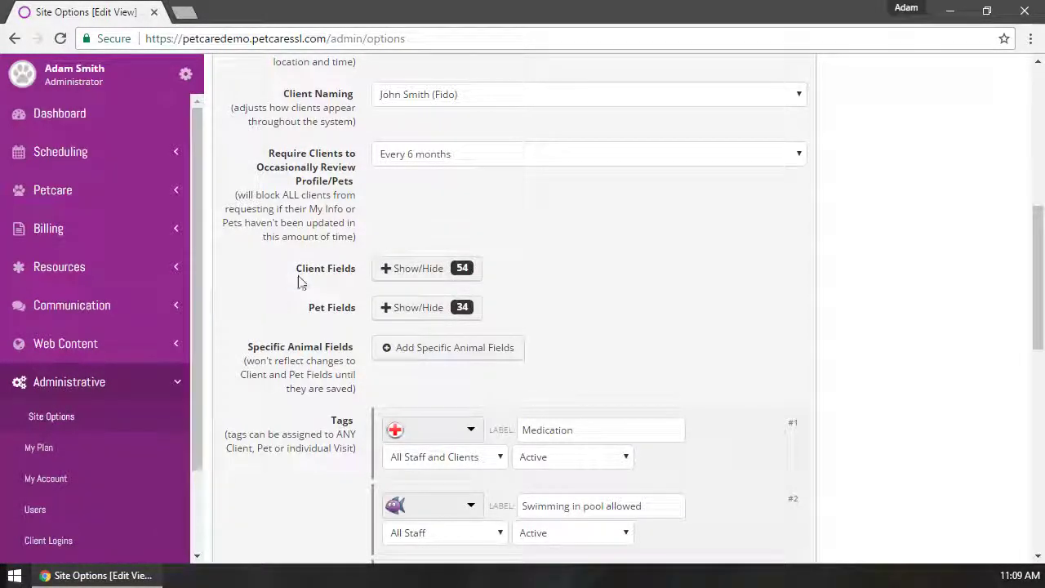
click(395, 275)
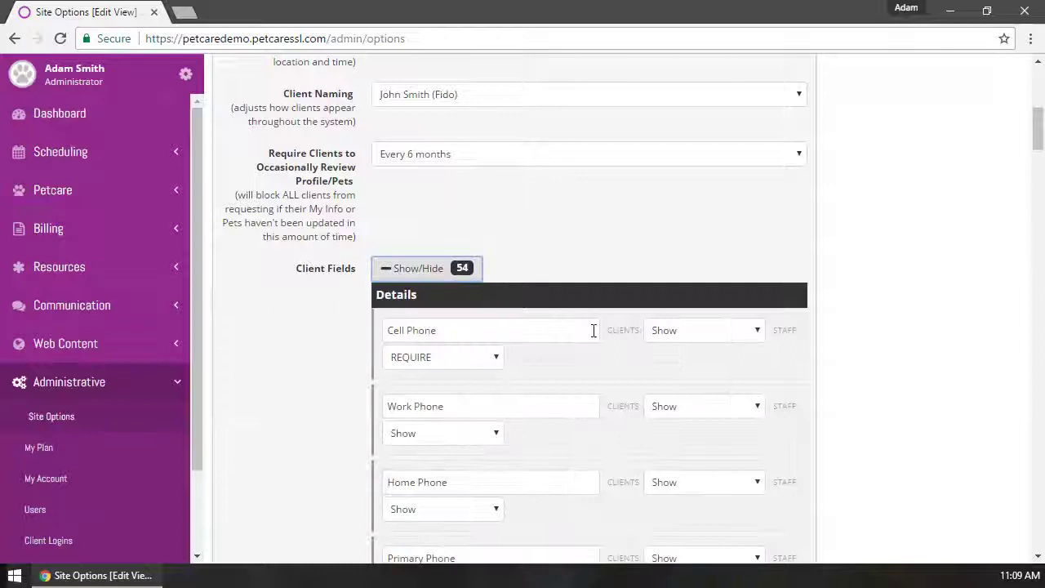
scroll(441, 367, down, 2)
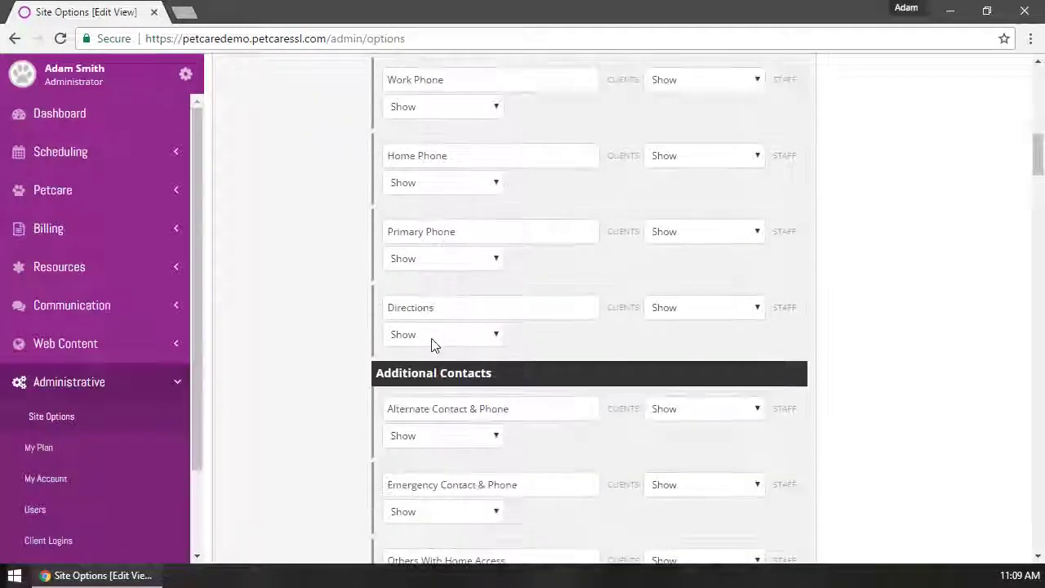
scroll(419, 441, down, 2)
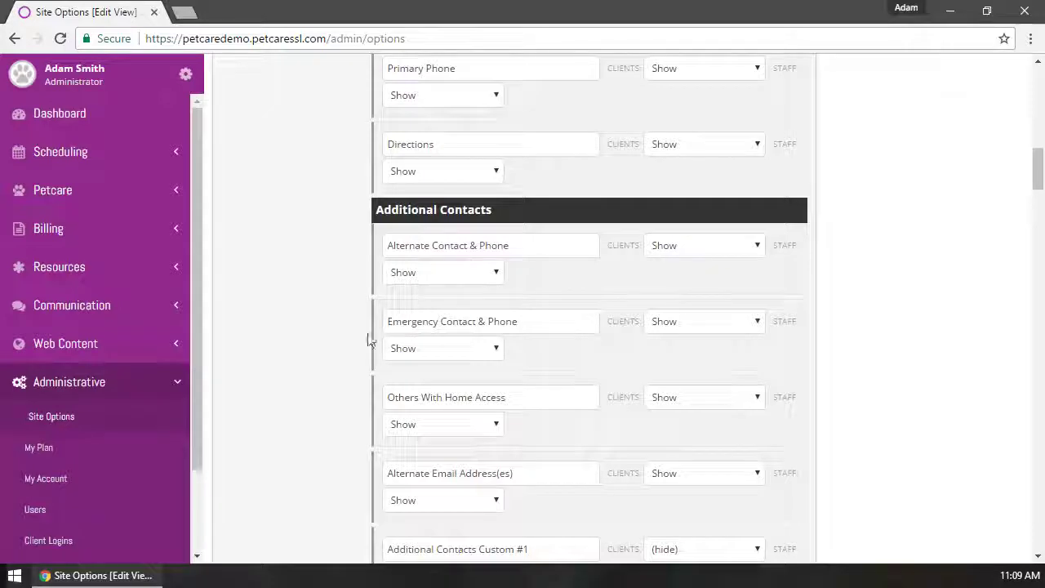
scroll(325, 392, down, 1)
scroll(325, 392, down, 5)
scroll(325, 392, up, 15)
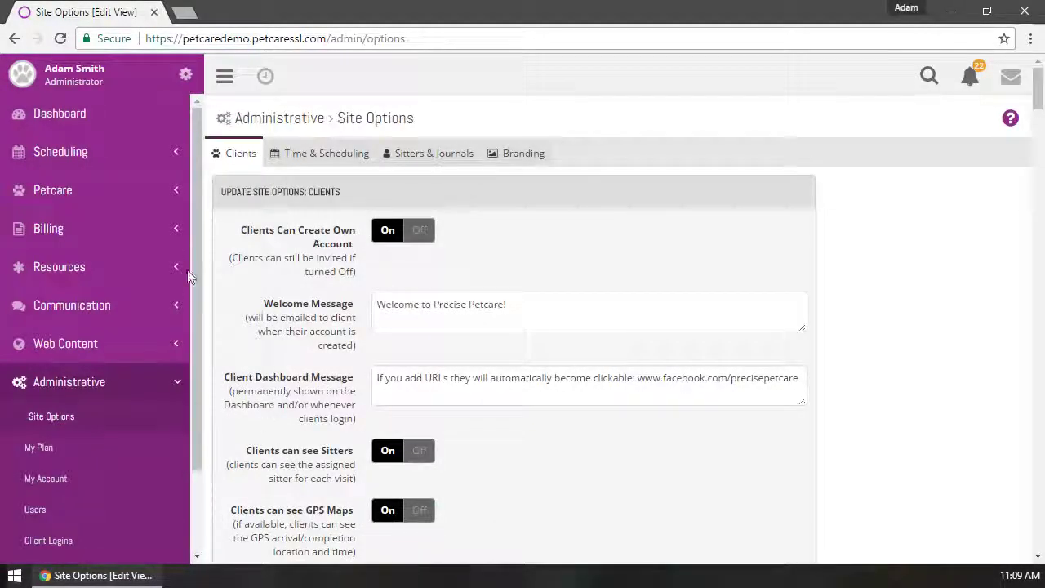
click(57, 193)
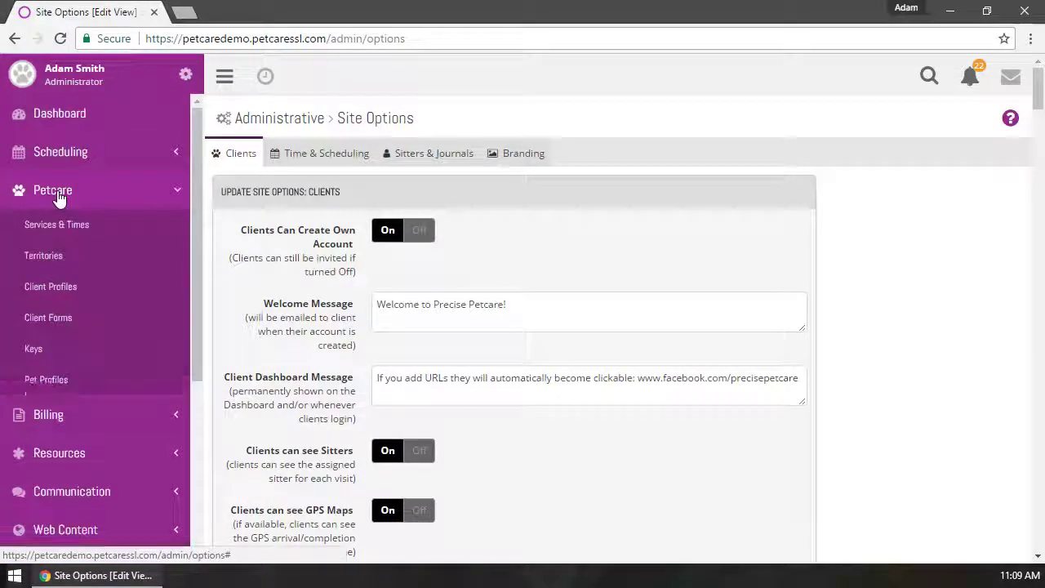
click(48, 290)
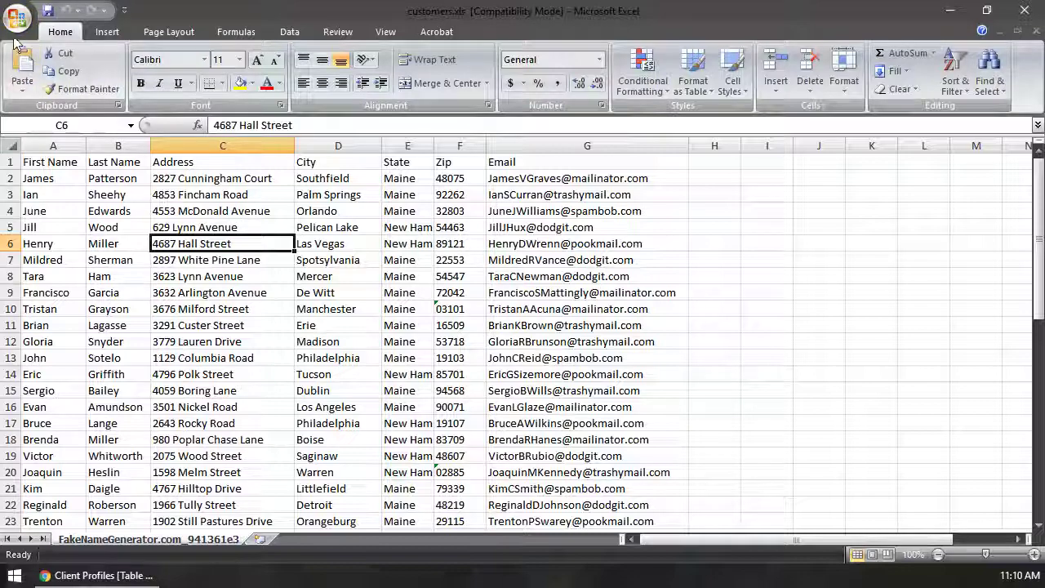
- Save the workbook as customers.csv in CSV (MS-DOS) format, keeping CSV at the warning
click(18, 17)
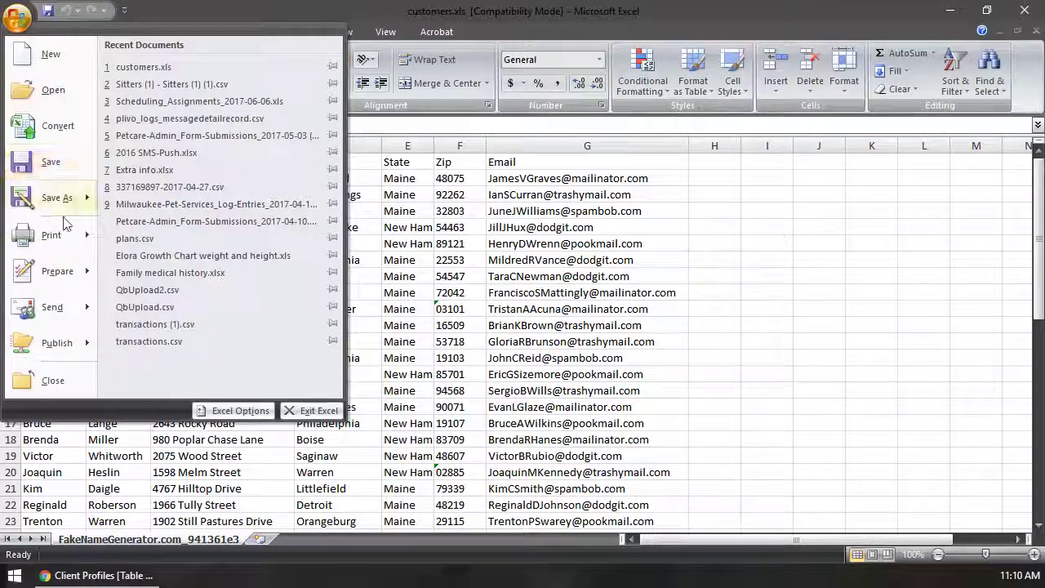
click(57, 198)
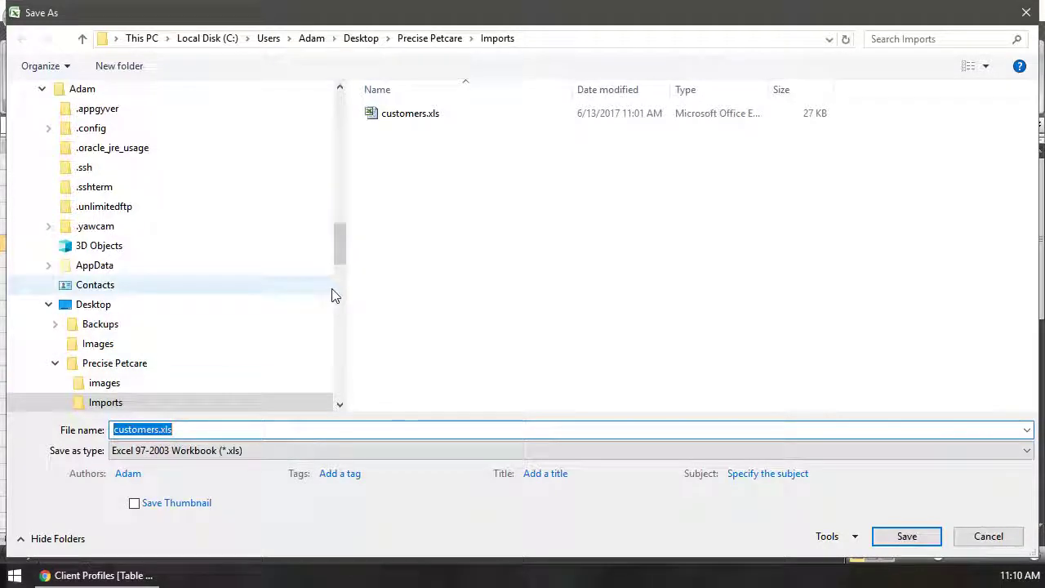
click(308, 457)
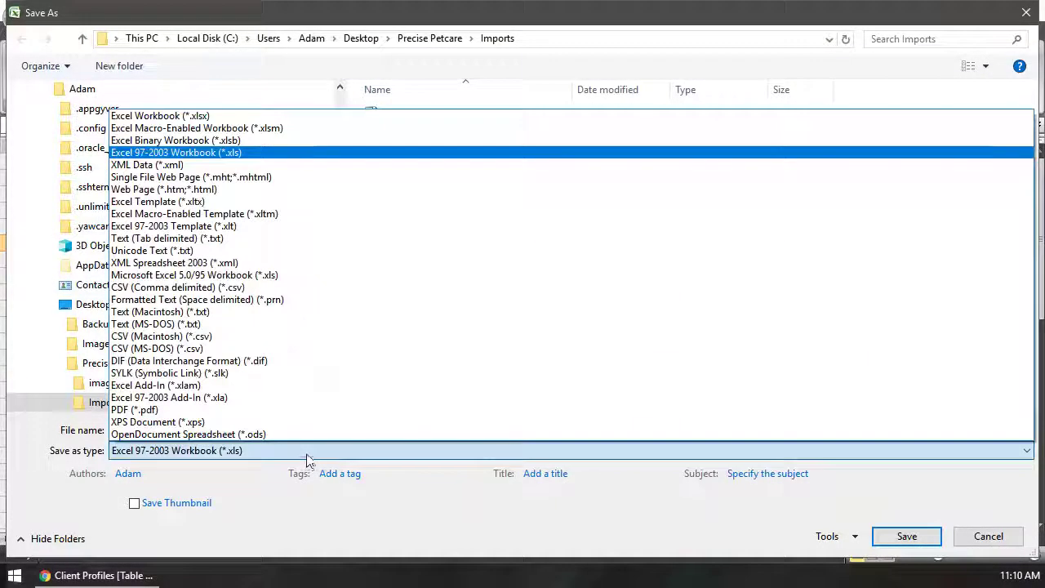
click(208, 351)
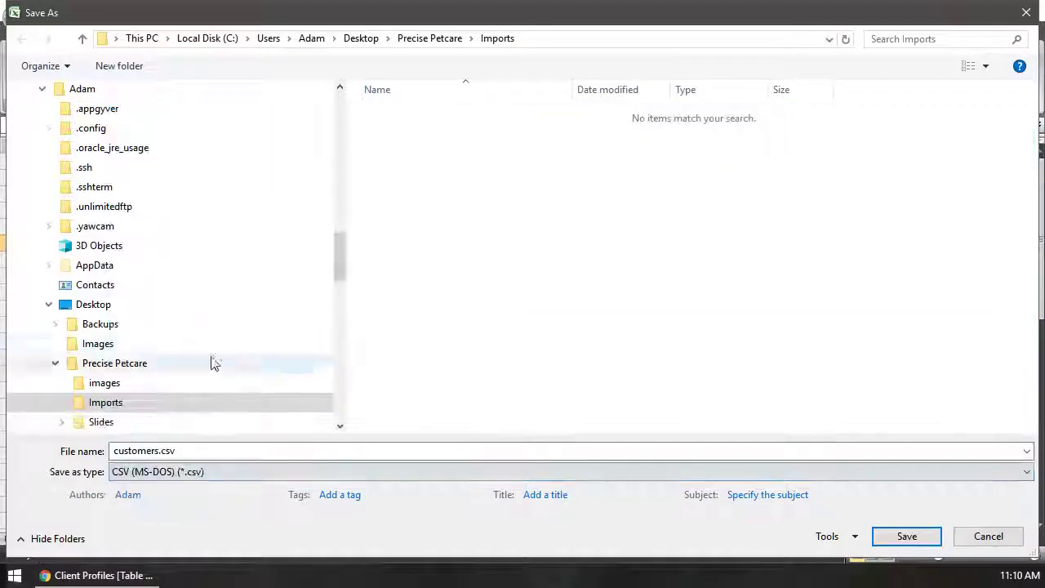
click(905, 538)
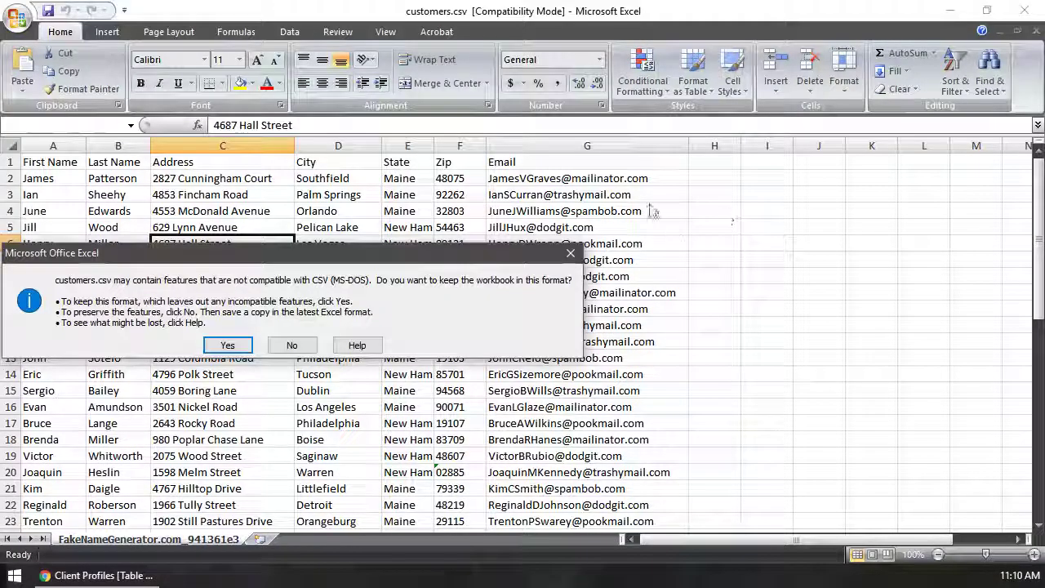
click(227, 344)
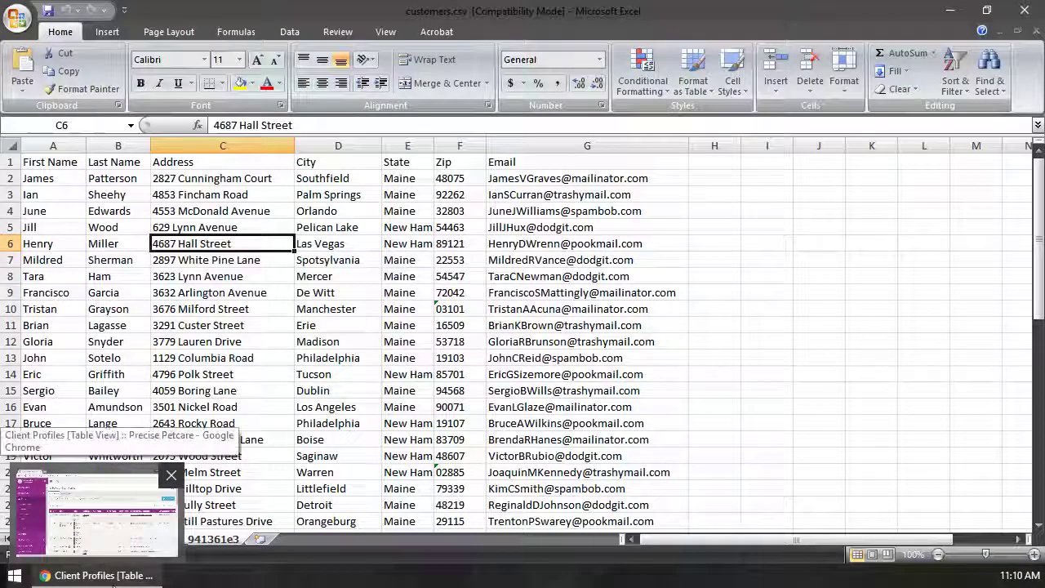
- Open the Import Clients dialog from Tools on the Client Profiles page
click(113, 578)
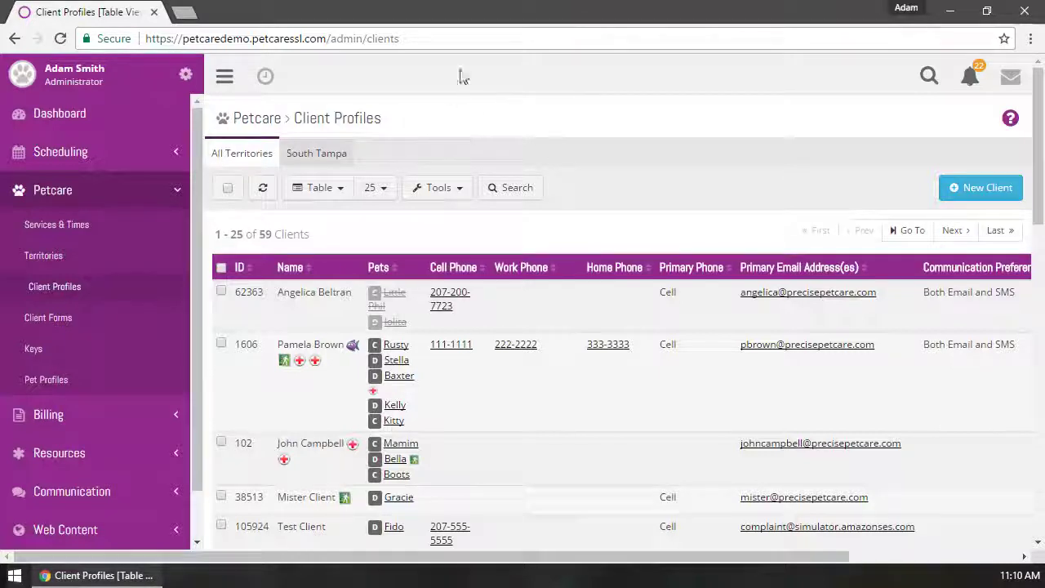
click(427, 197)
click(427, 240)
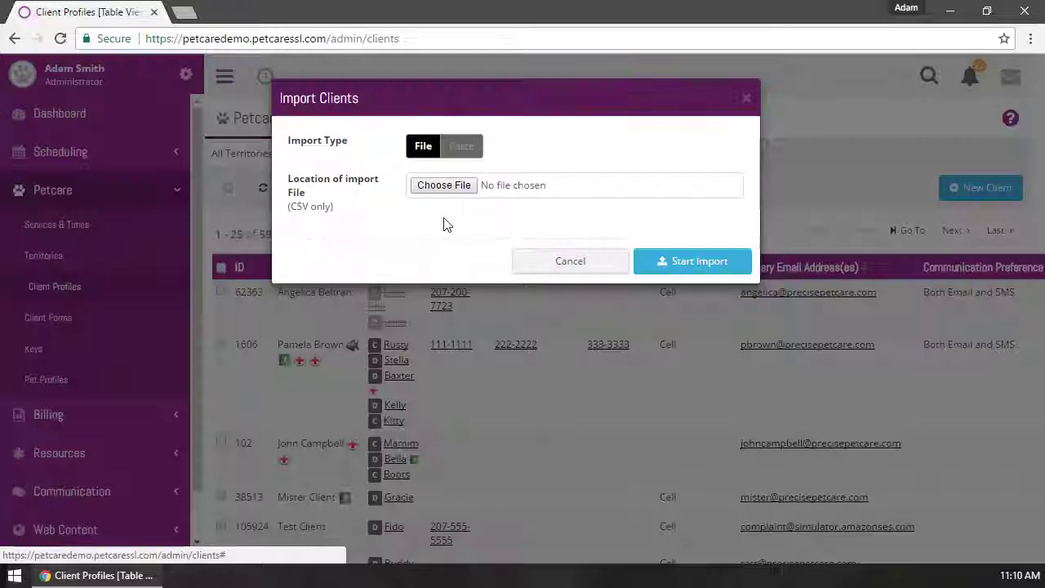
- Choose customers.csv as the import file, keeping Import Type on File
click(441, 186)
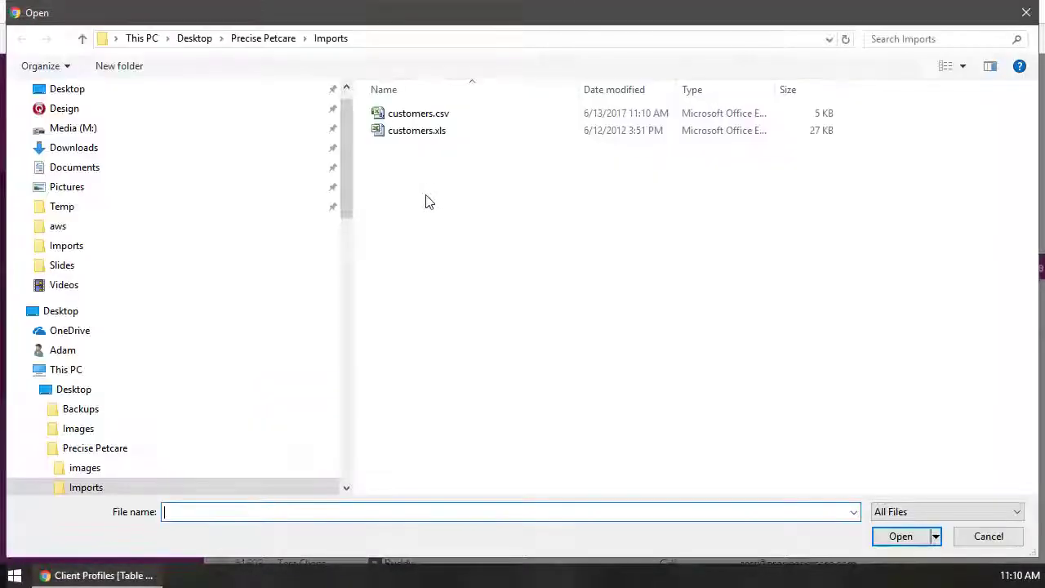
double_click(422, 115)
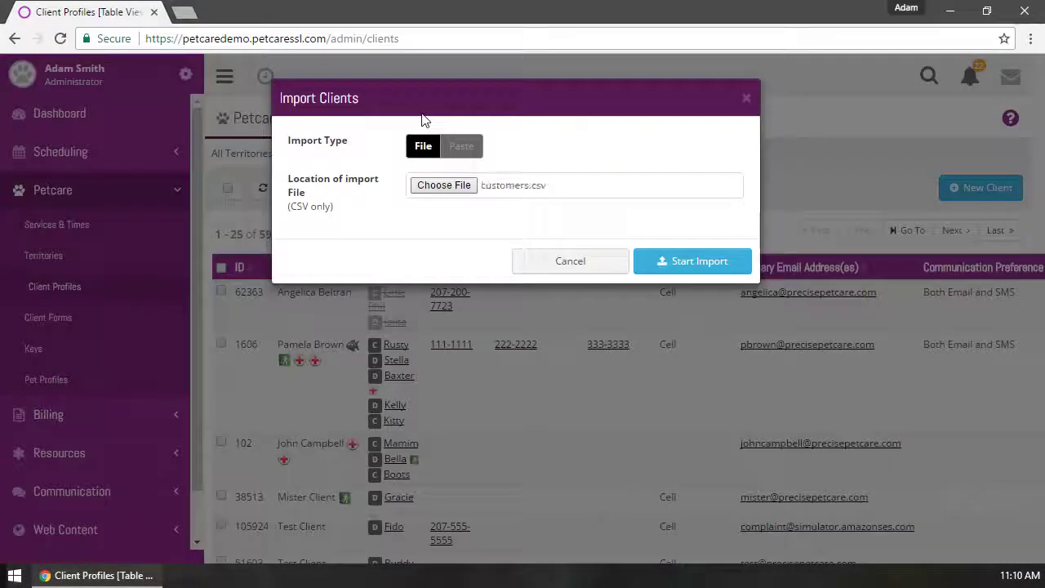
click(450, 147)
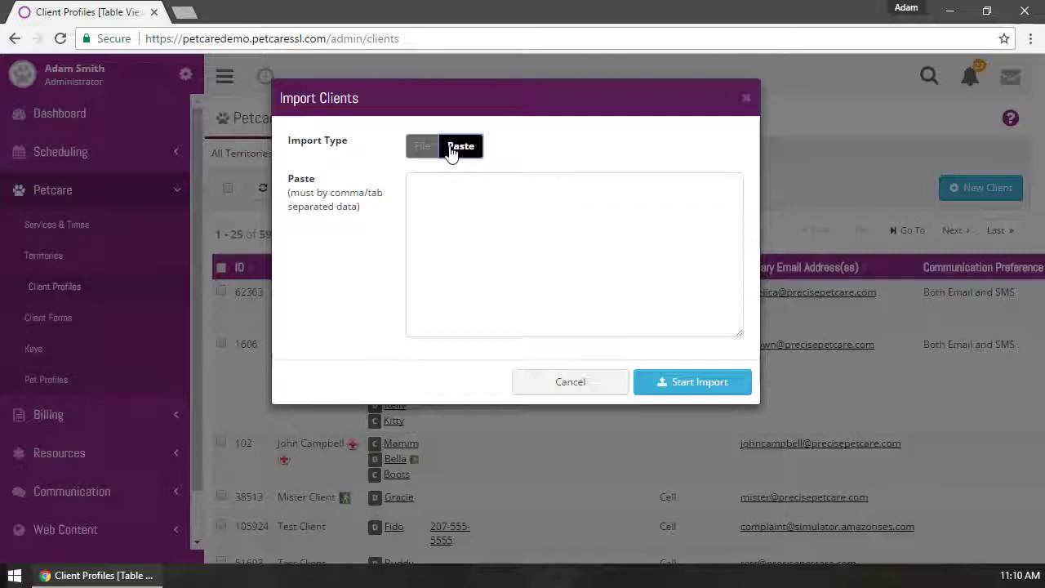
click(425, 151)
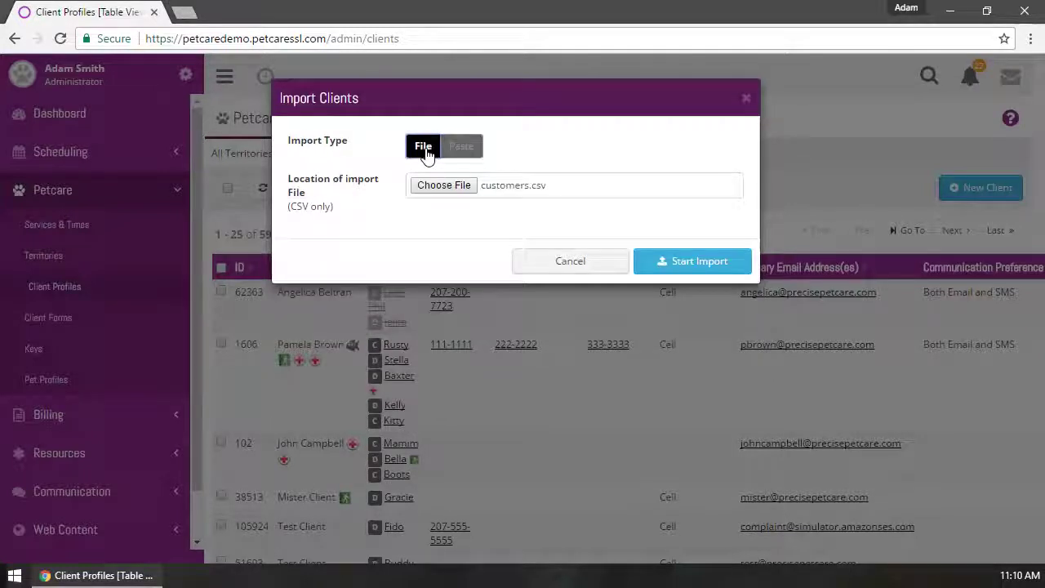
- Start importing customers.csv and inspect the First Name column on the Select Columns step
click(686, 263)
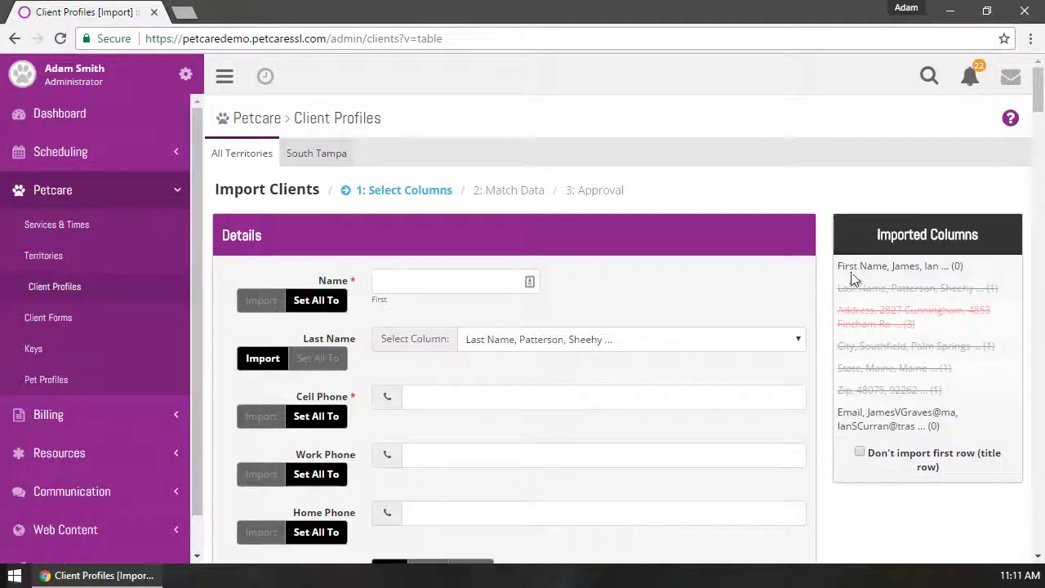
triple_click(849, 265)
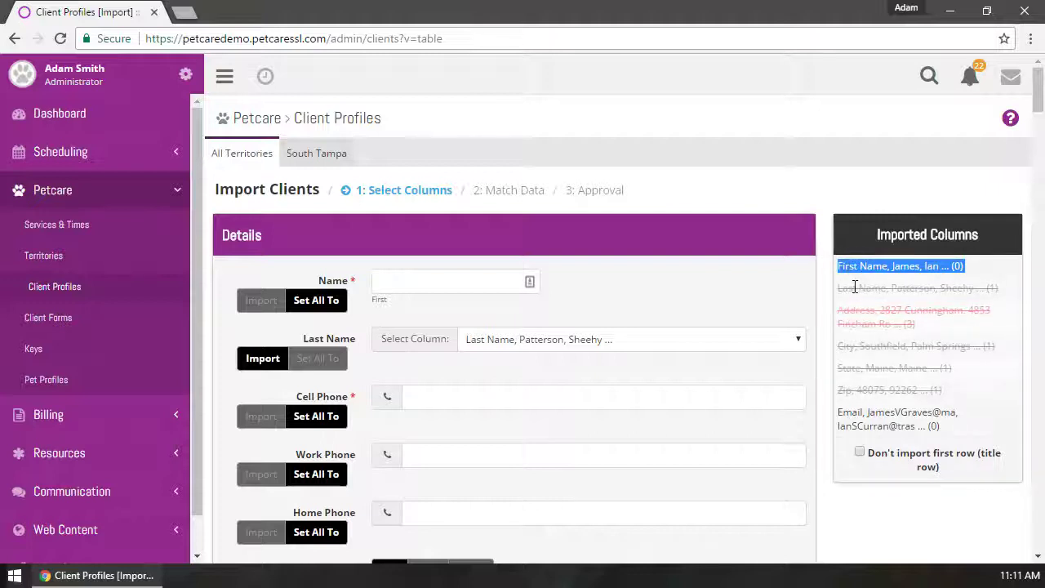
click(945, 325)
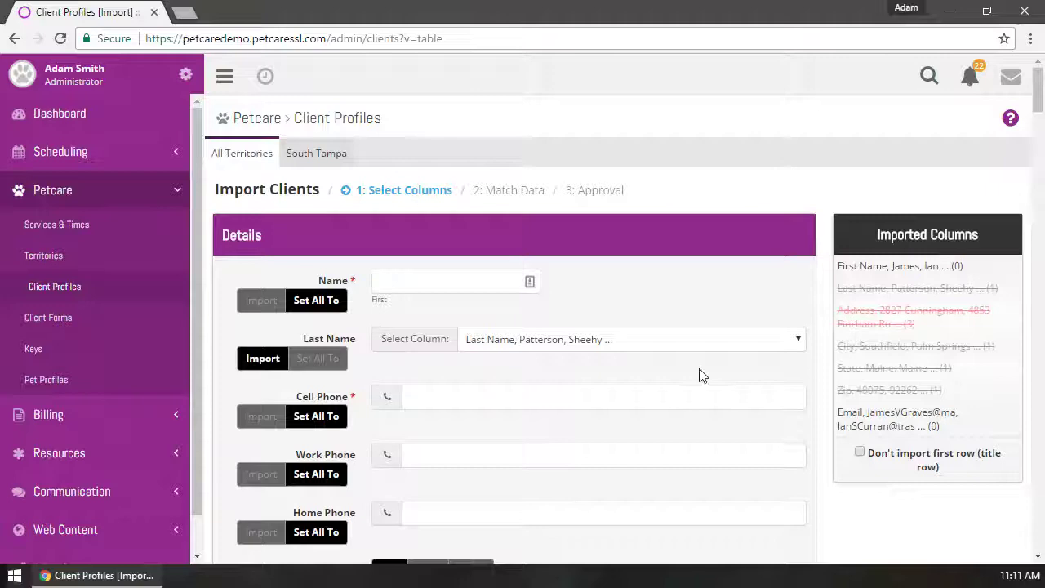
scroll(660, 360, down, 2)
scroll(658, 340, up, 2)
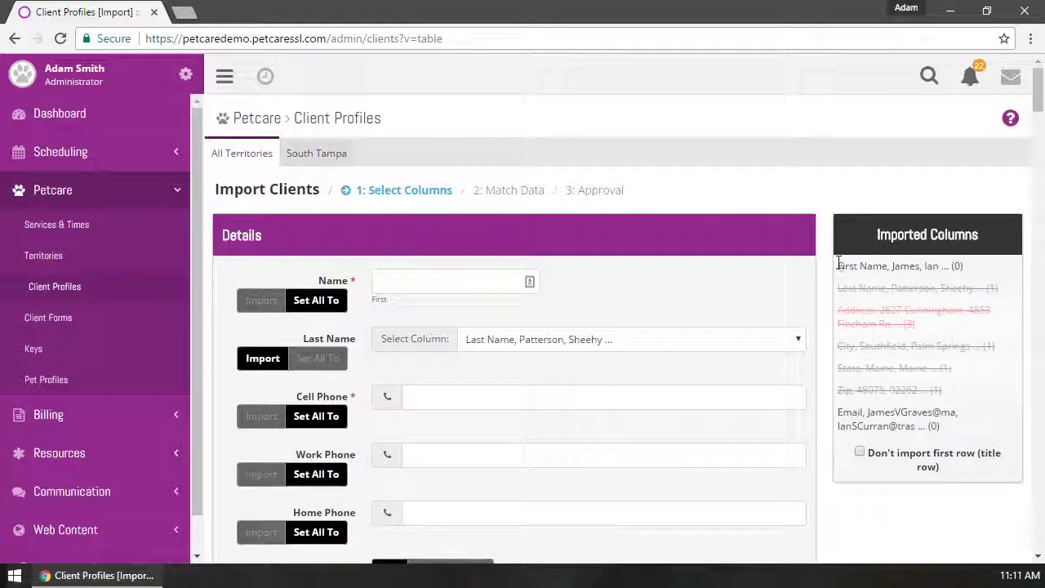
drag(839, 266, 873, 266)
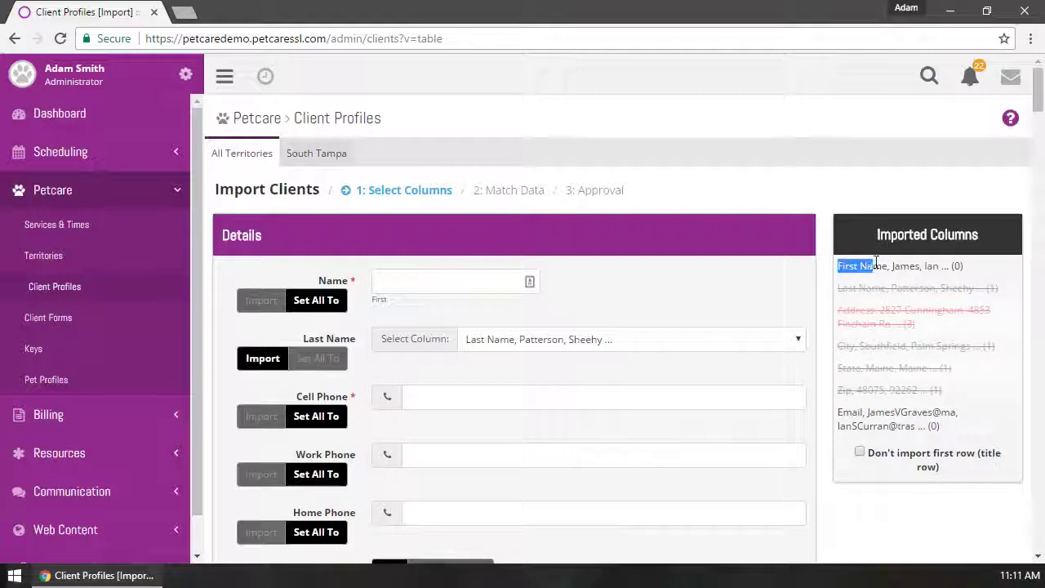
- Skip the file's title row and fill Name from the First Name column
click(860, 454)
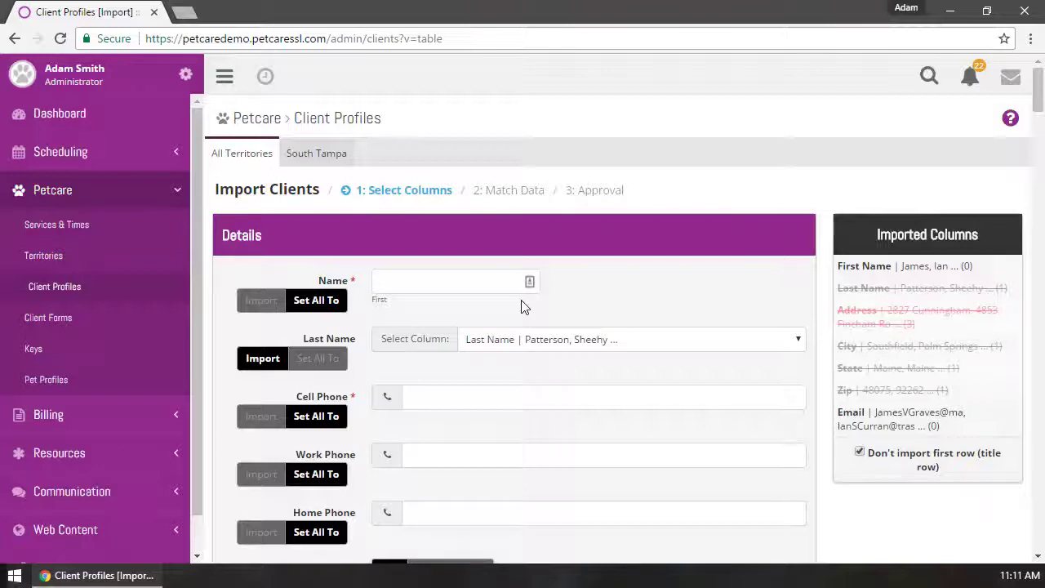
scroll(523, 305, down, 2)
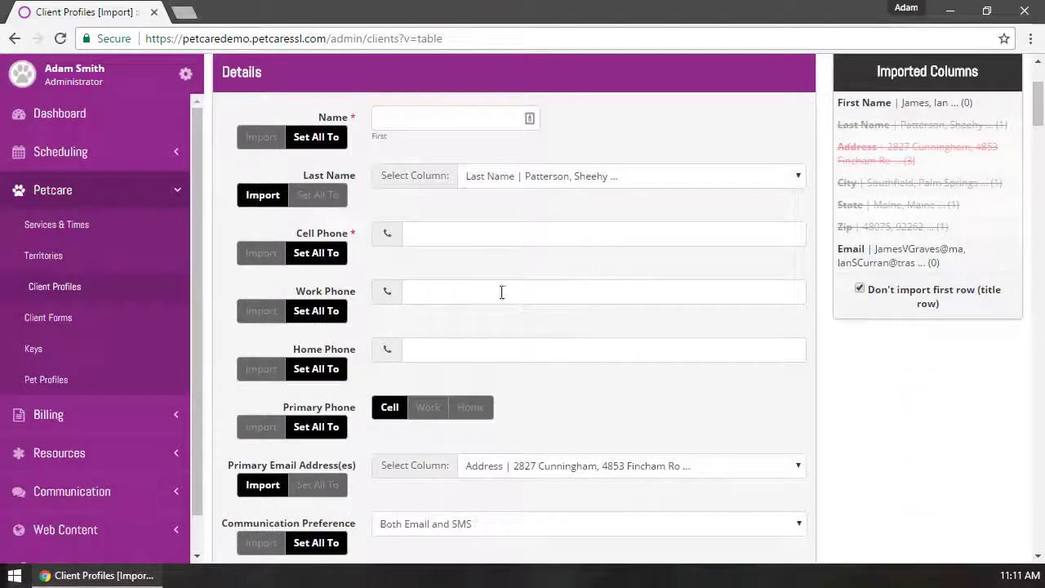
click(262, 137)
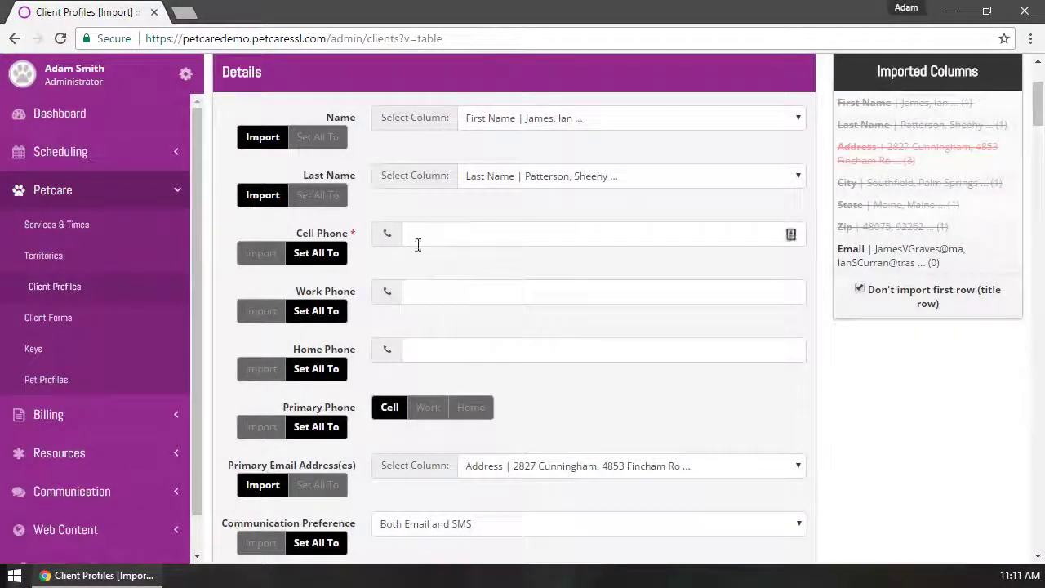
scroll(367, 360, down, 2)
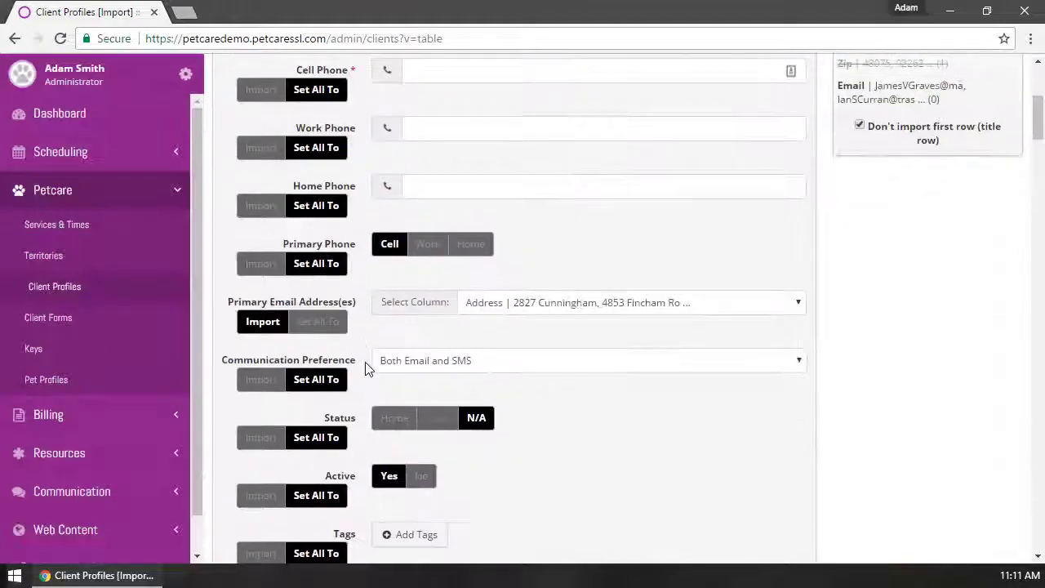
- Map Primary Email Address(es) to the CSV's Email column
click(491, 299)
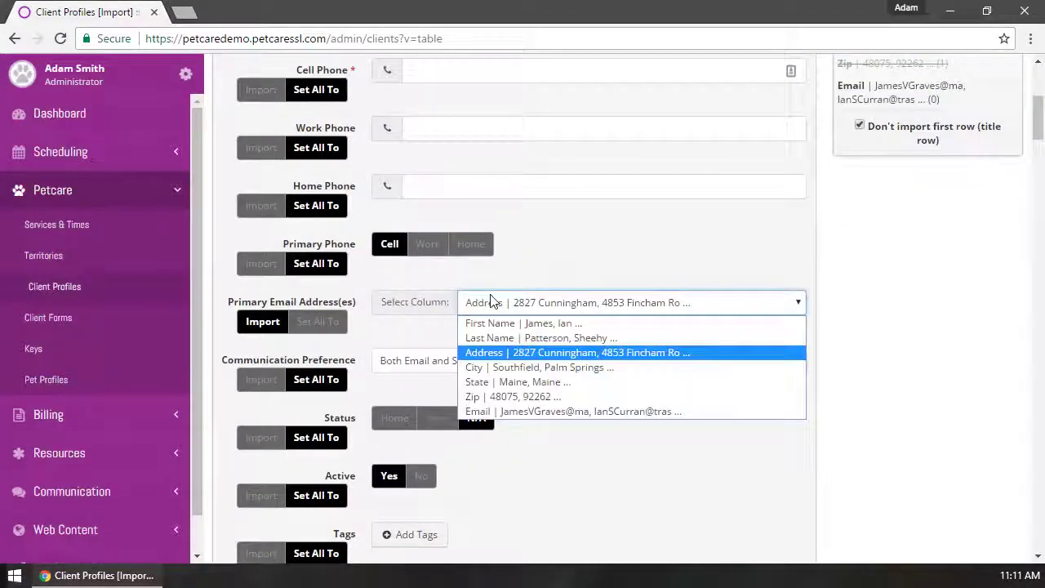
click(499, 412)
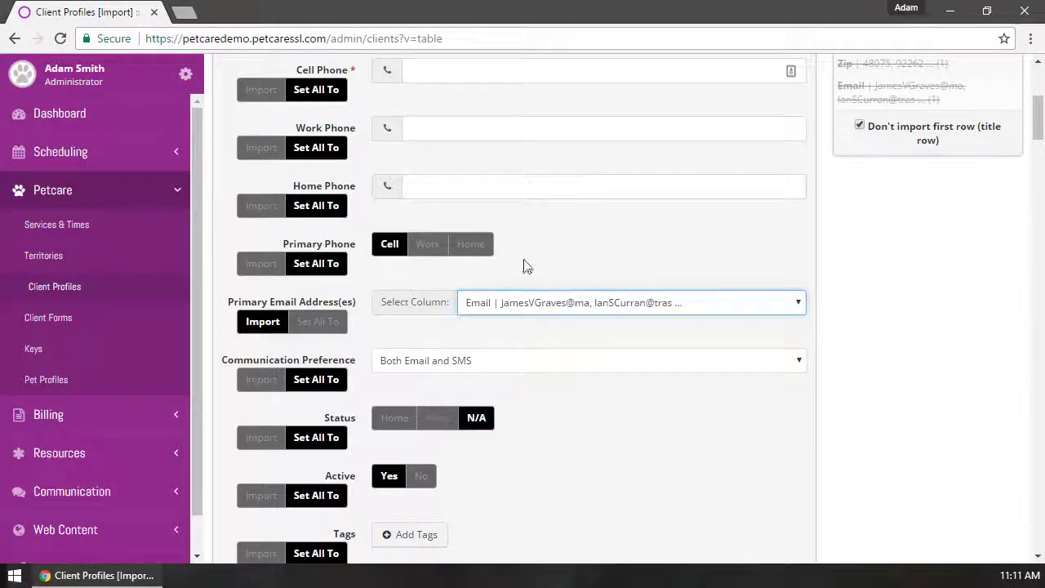
scroll(708, 215, up, 2)
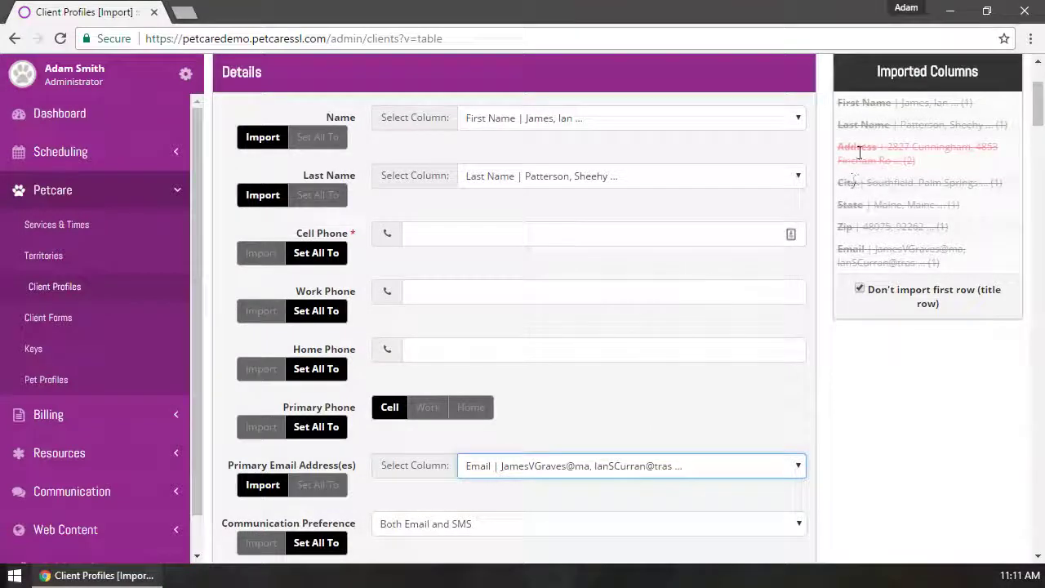
- Switch Alternate Email Address(es) from Import to Set All To
scroll(596, 296, down, 4)
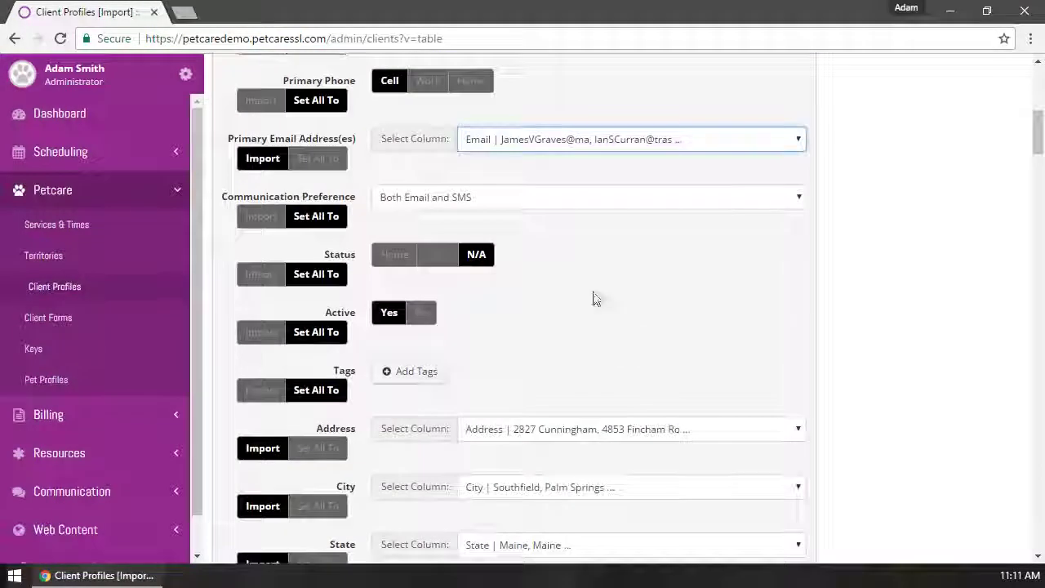
scroll(472, 266, down, 2)
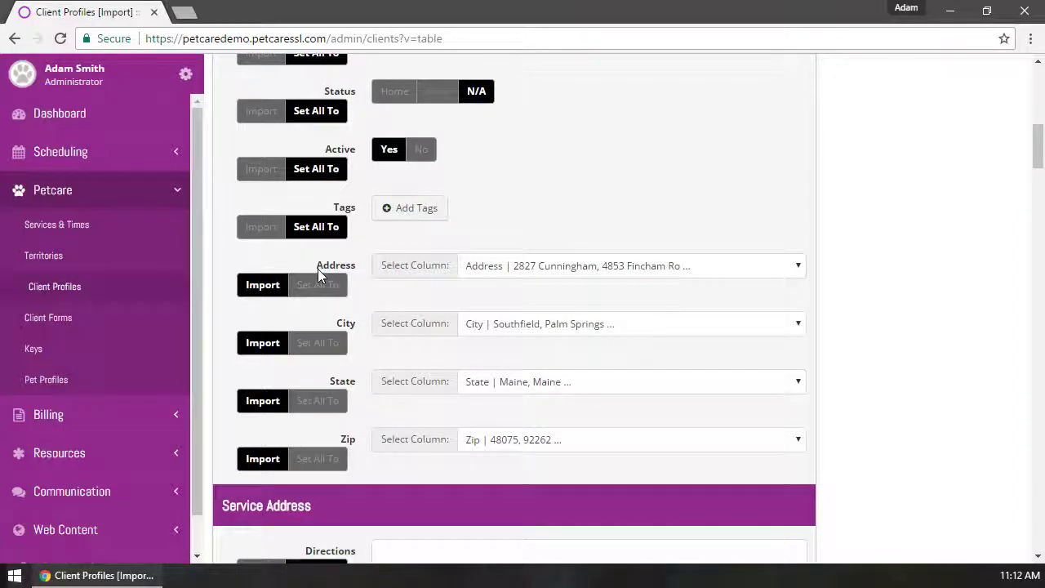
scroll(423, 277, down, 10)
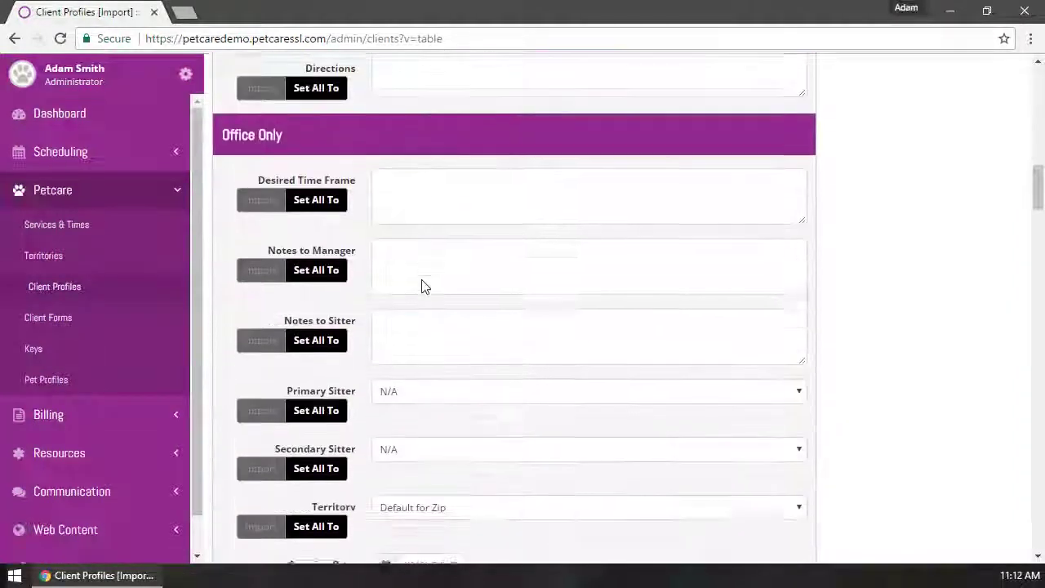
scroll(423, 278, down, 4)
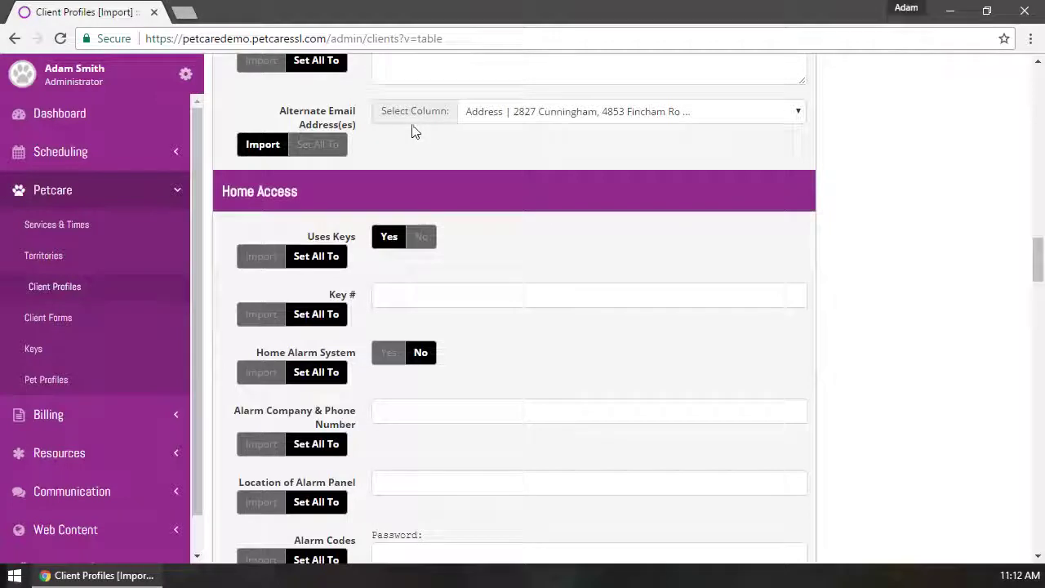
click(315, 147)
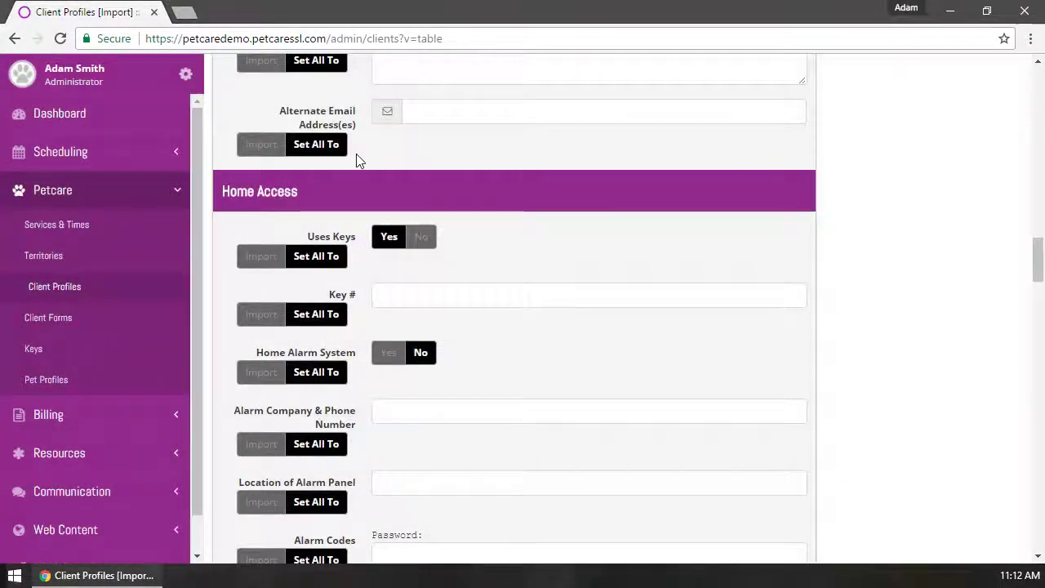
scroll(433, 229, up, 4)
scroll(457, 269, up, 10)
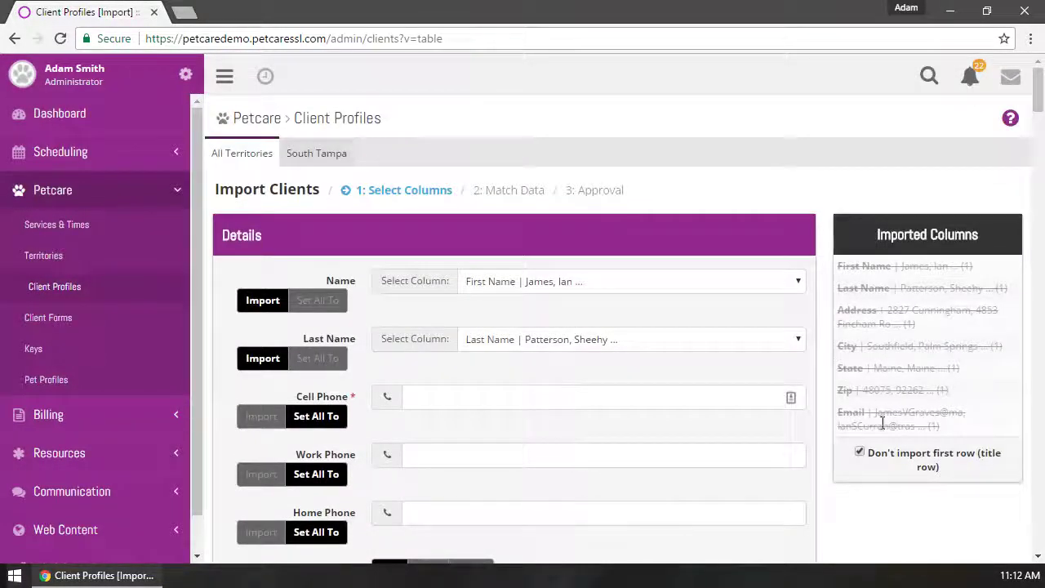
- Set Cell Phone to Set All To and enter one shared phone number
scroll(498, 309, down, 2)
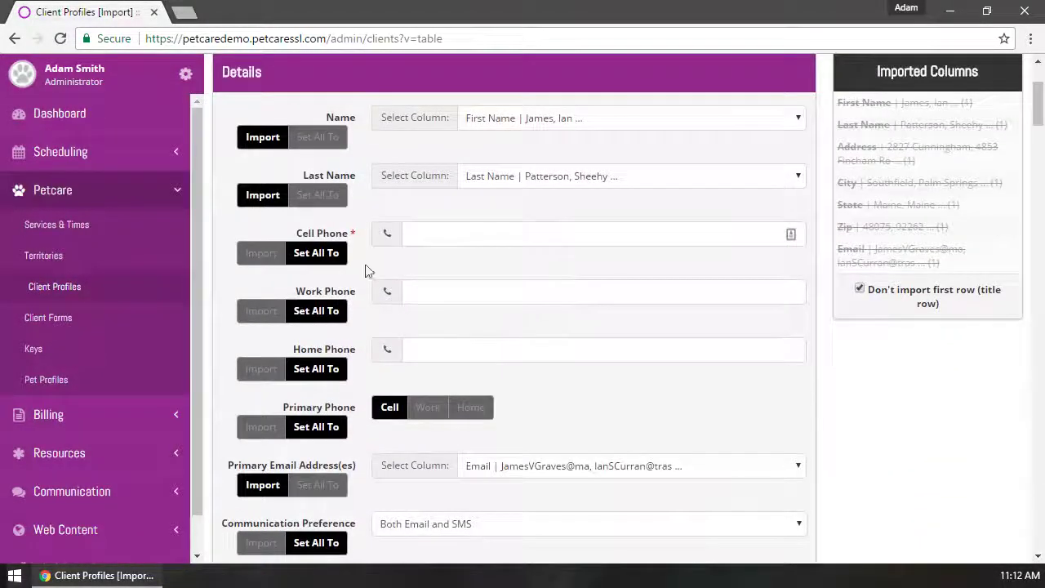
click(263, 254)
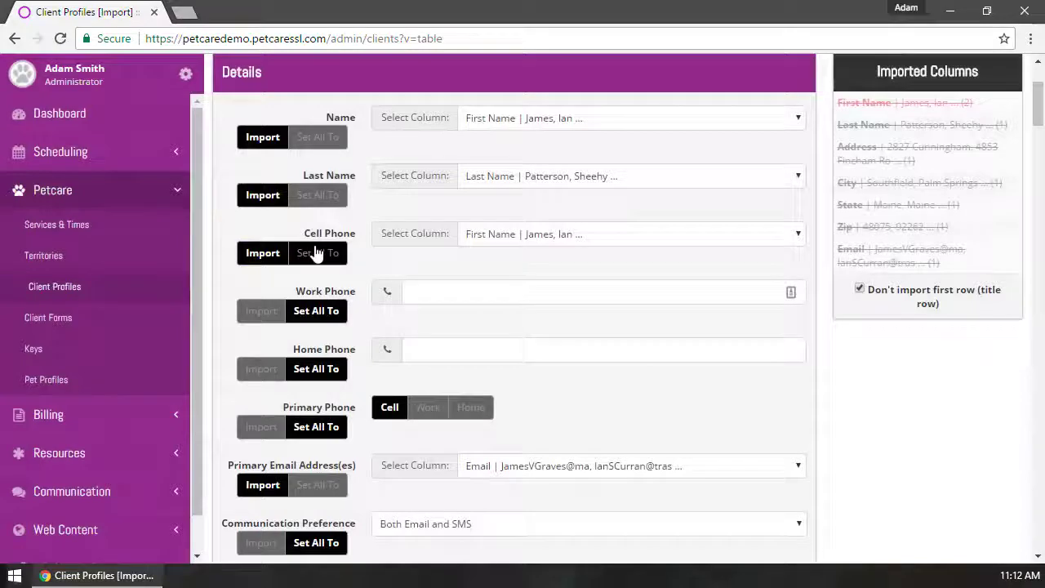
click(316, 253)
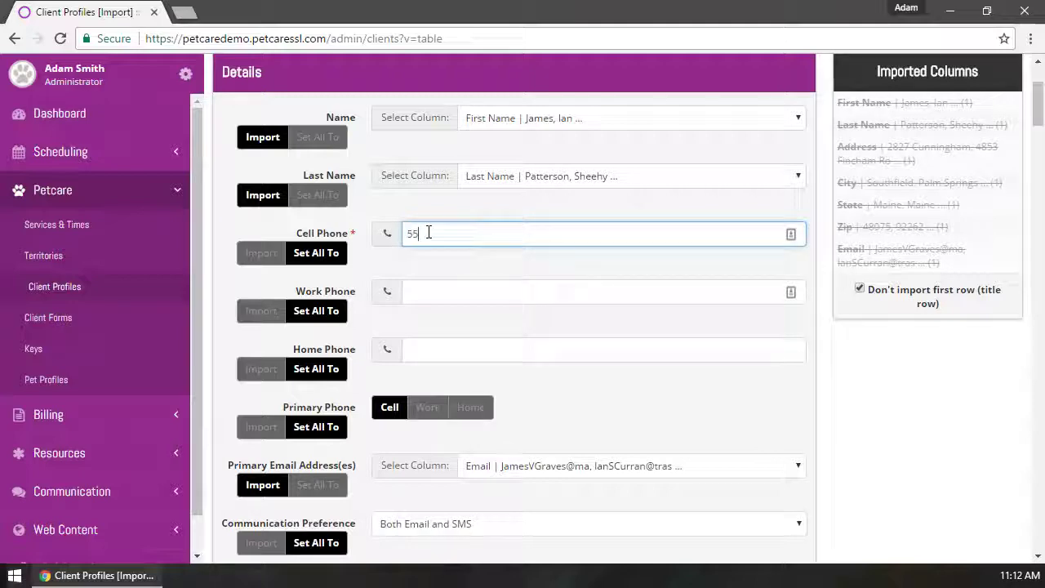
text(5-5555)
- Leave the alarm, home, billing and referral fields unimported down to the Continue button
scroll(339, 290, down, 4)
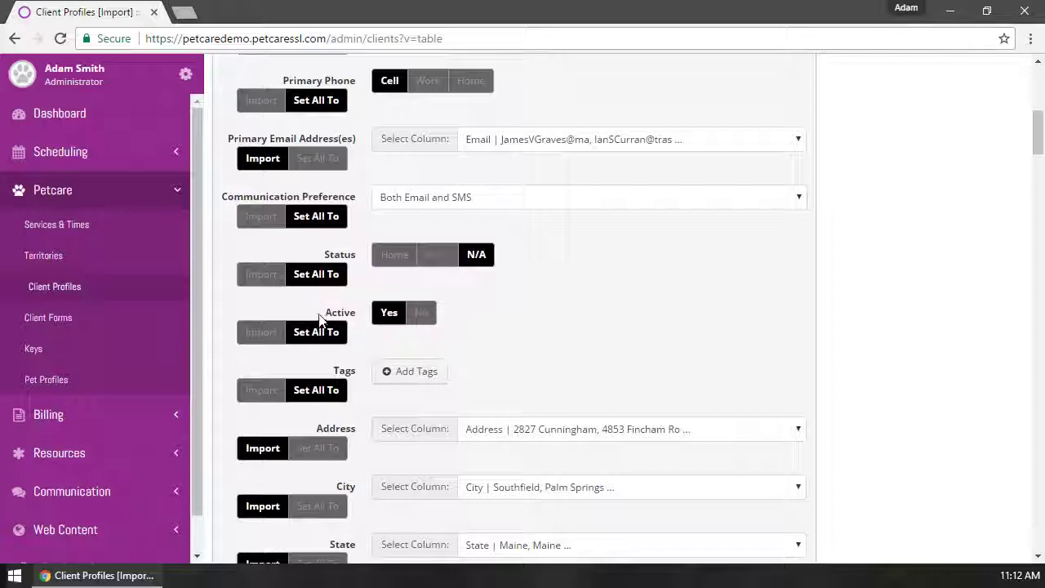
scroll(339, 373, down, 12)
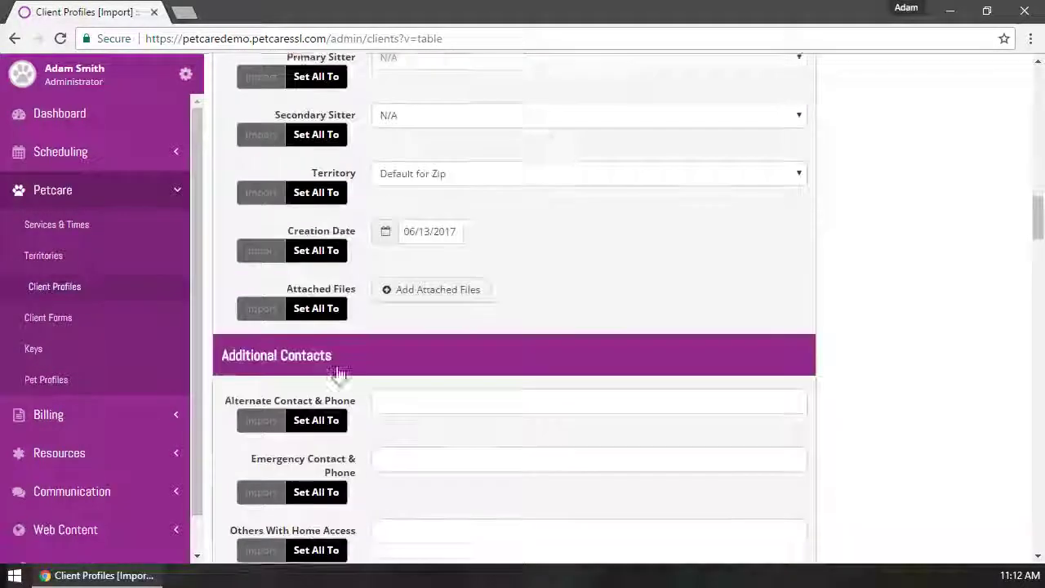
scroll(338, 373, down, 10)
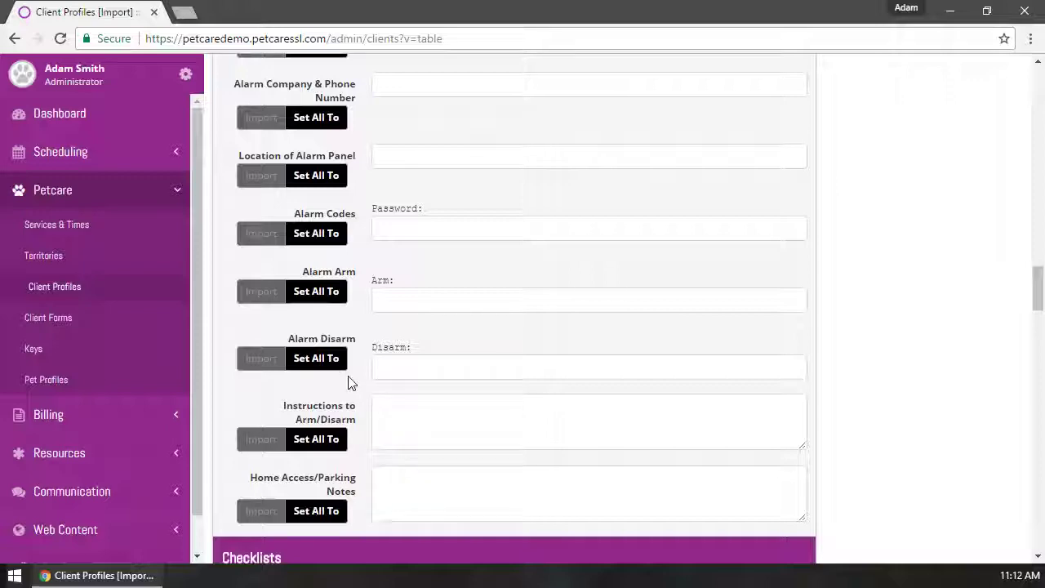
scroll(349, 377, down, 8)
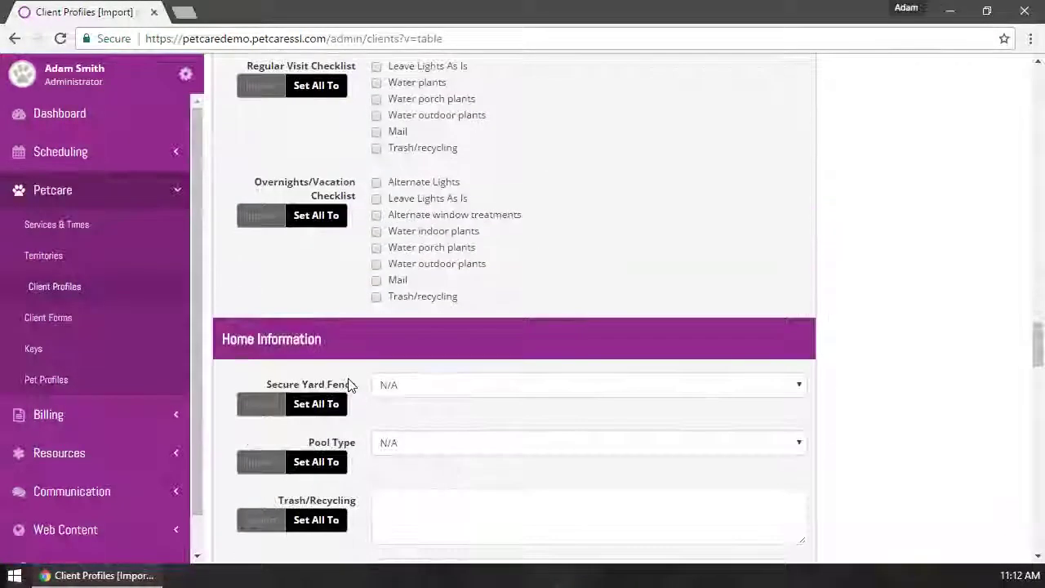
scroll(348, 384, down, 15)
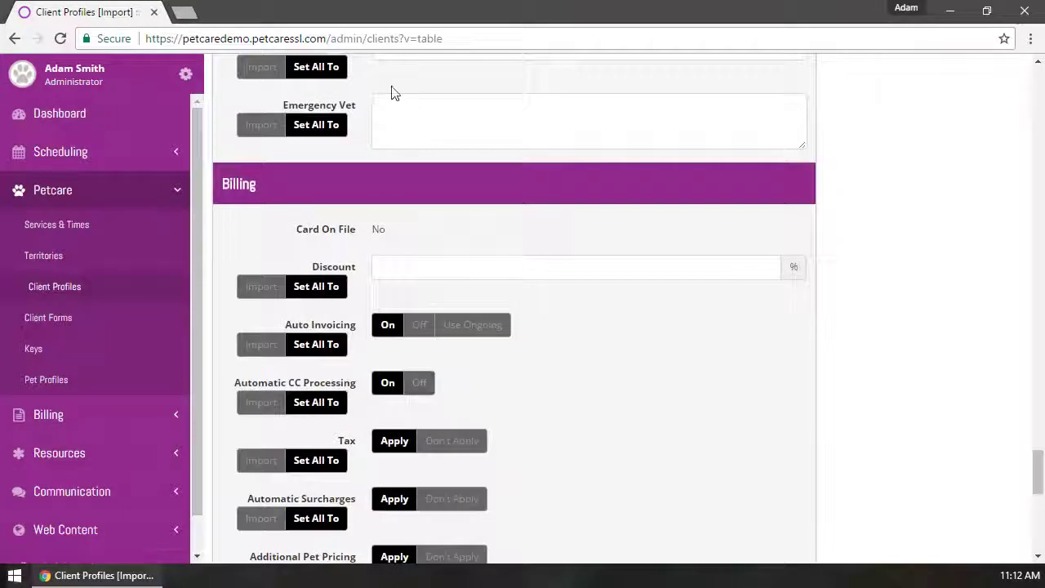
click(400, 102)
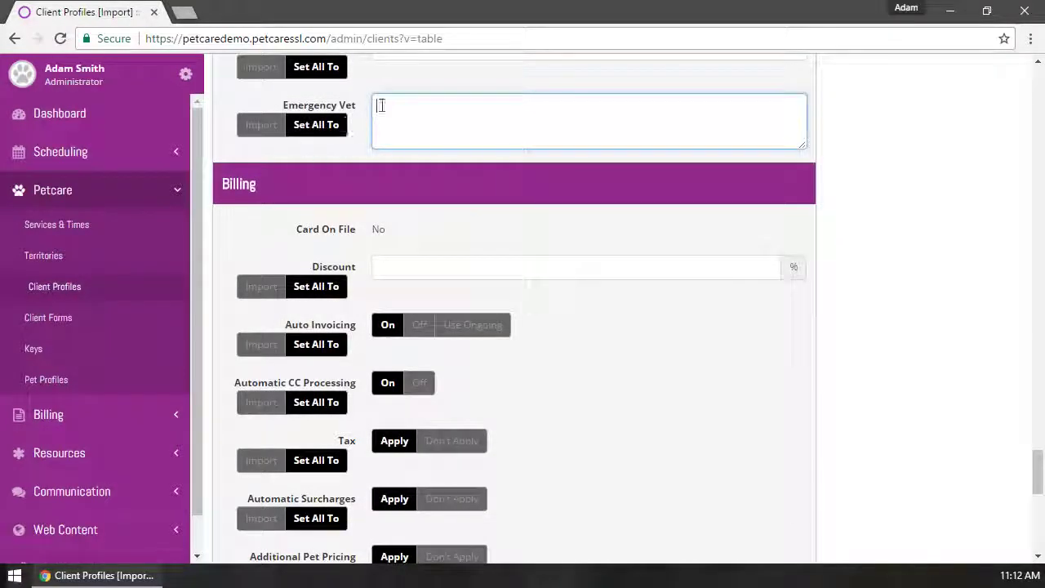
scroll(378, 357, down, 8)
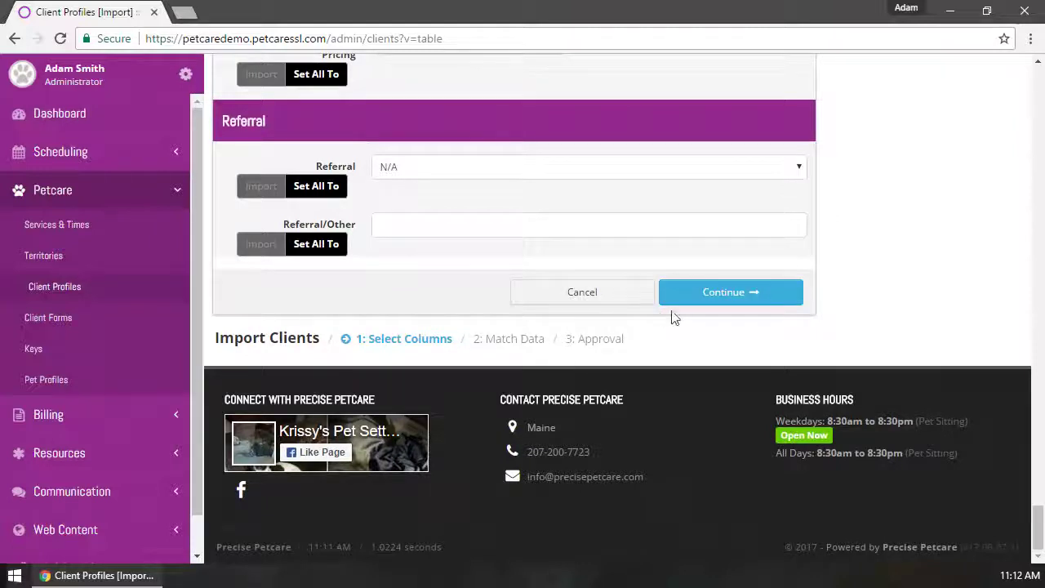
- Continue to Match Data, accept Maine and New Hampshire as state matches, and proceed to Approval
click(723, 292)
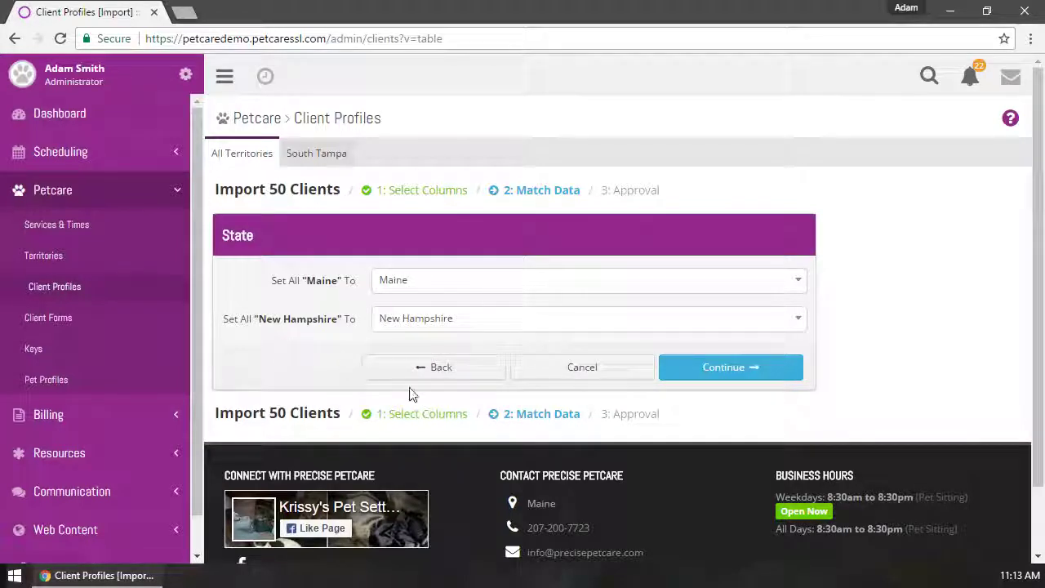
click(722, 372)
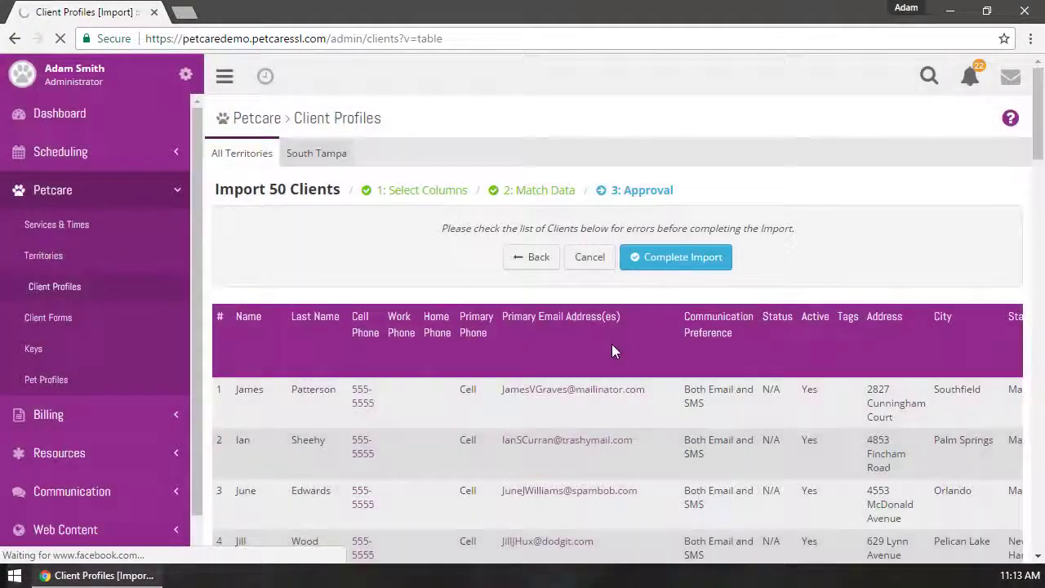
- Scroll the 50-client approval table vertically and horizontally to check for errors
scroll(614, 349, down, 2)
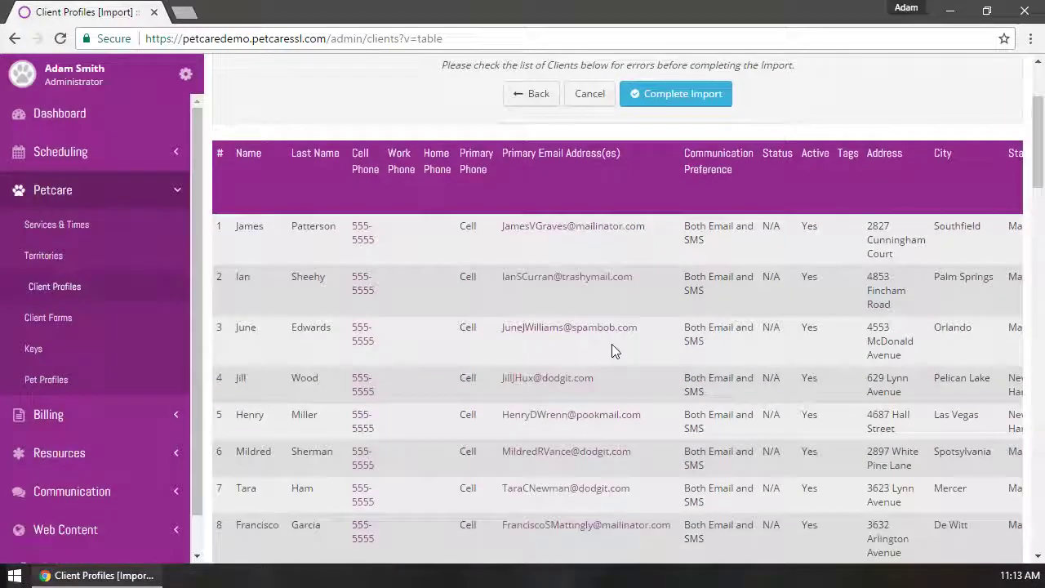
scroll(612, 344, up, 2)
scroll(433, 376, down, 1)
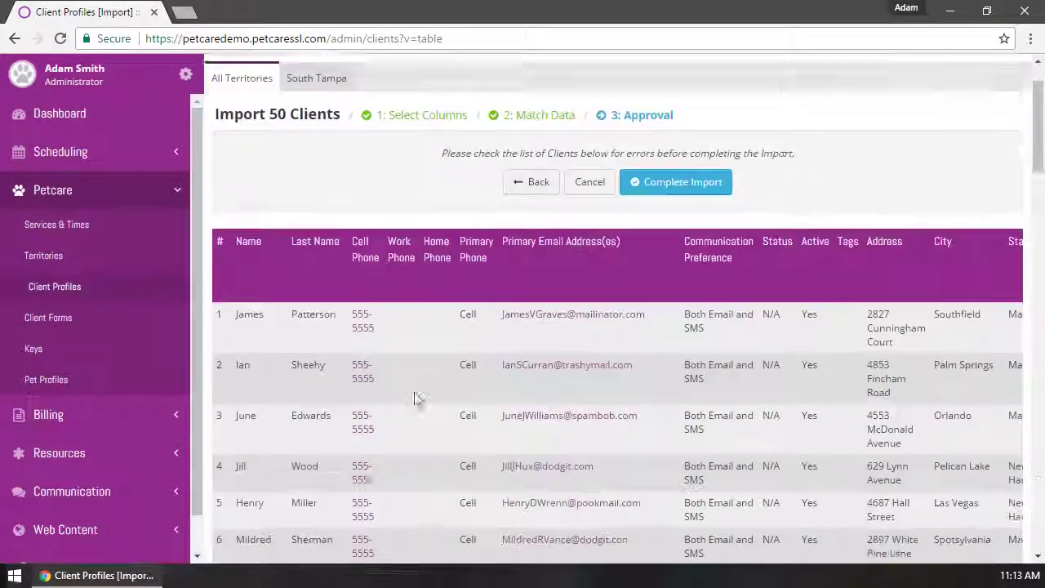
scroll(415, 400, down, 18)
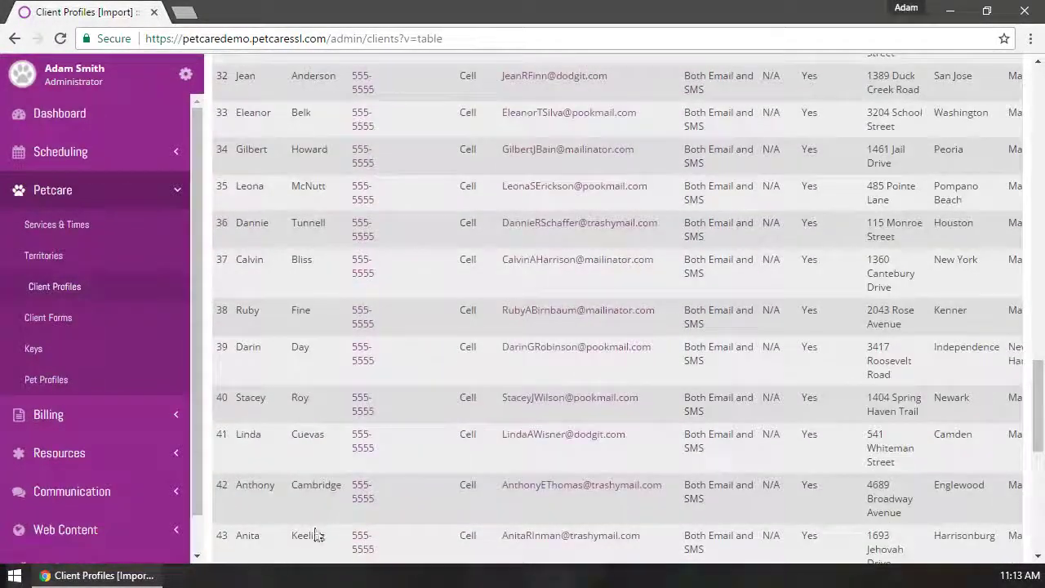
scroll(401, 443, up, 18)
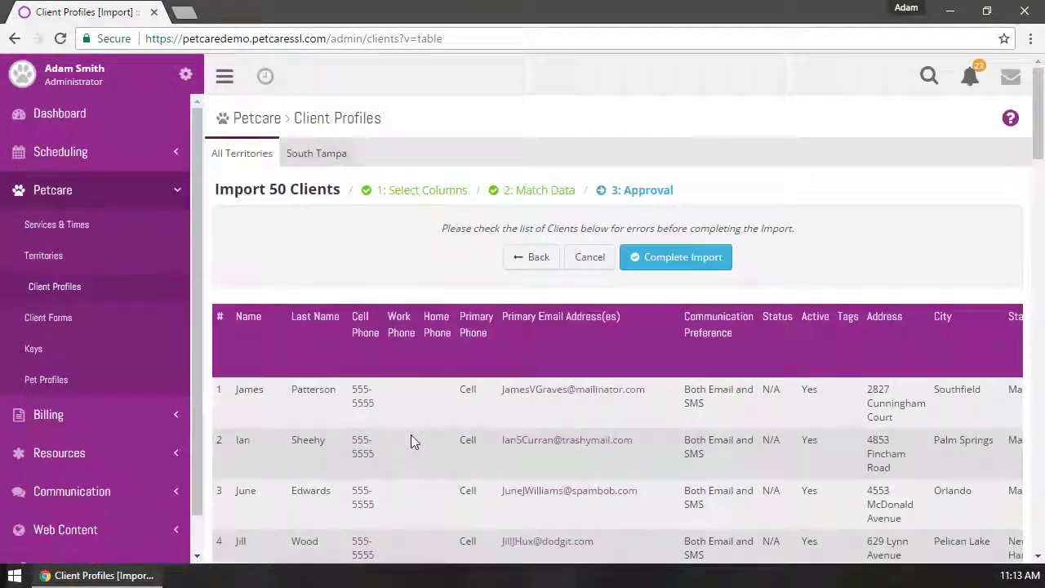
scroll(411, 441, right, 15)
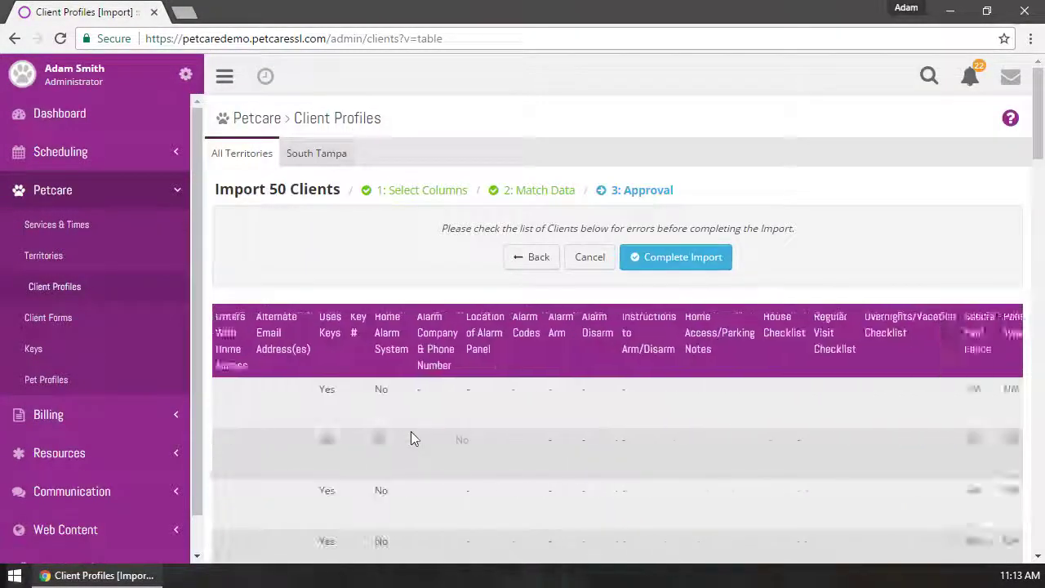
scroll(411, 438, right, 15)
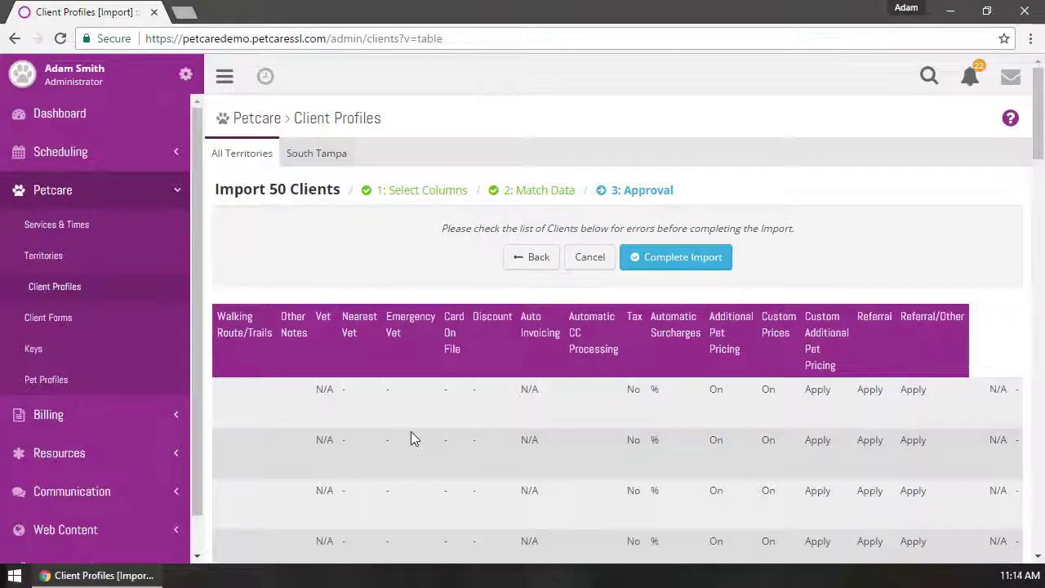
scroll(411, 439, down, 20)
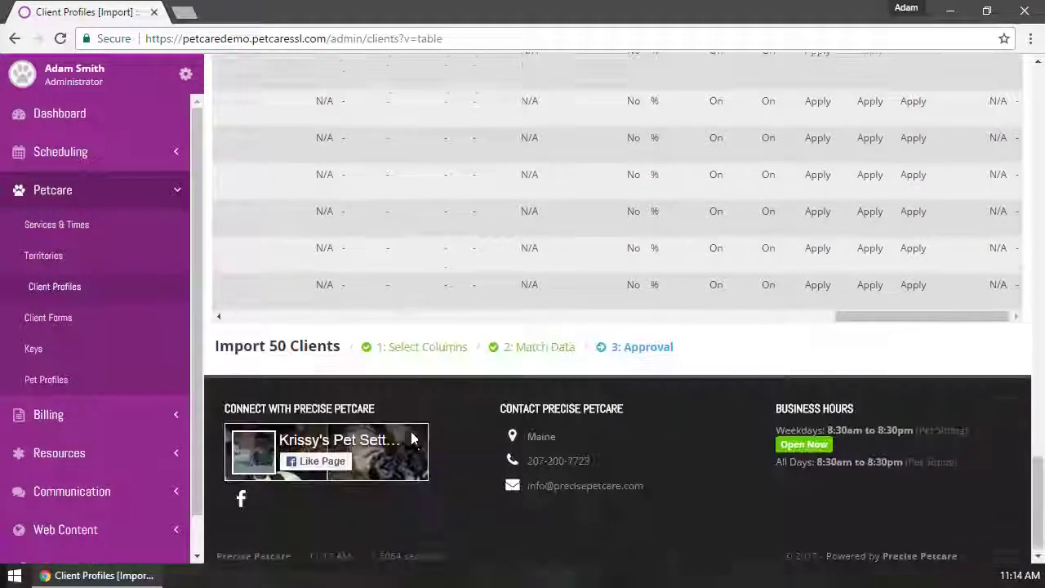
scroll(406, 422, up, 15)
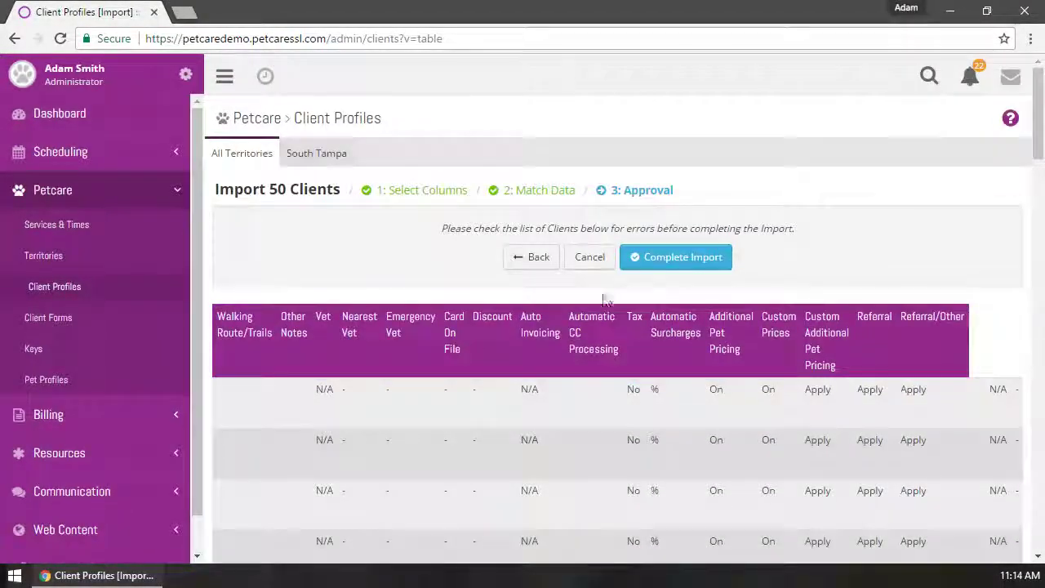
- Complete the import and confirm the '50 Clients Imported' banner with 109 clients listed
click(677, 258)
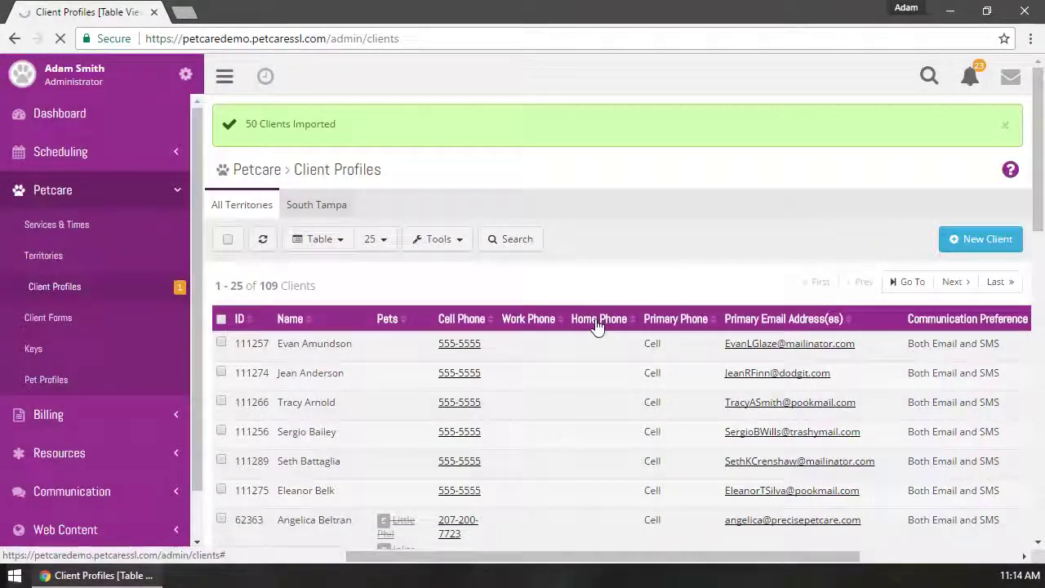
scroll(492, 387, down, 2)
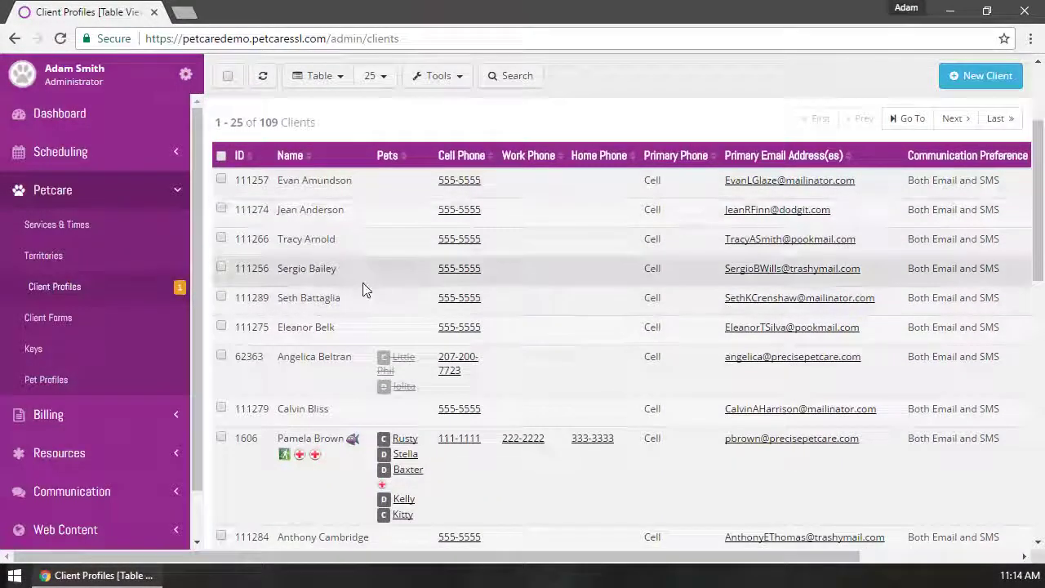